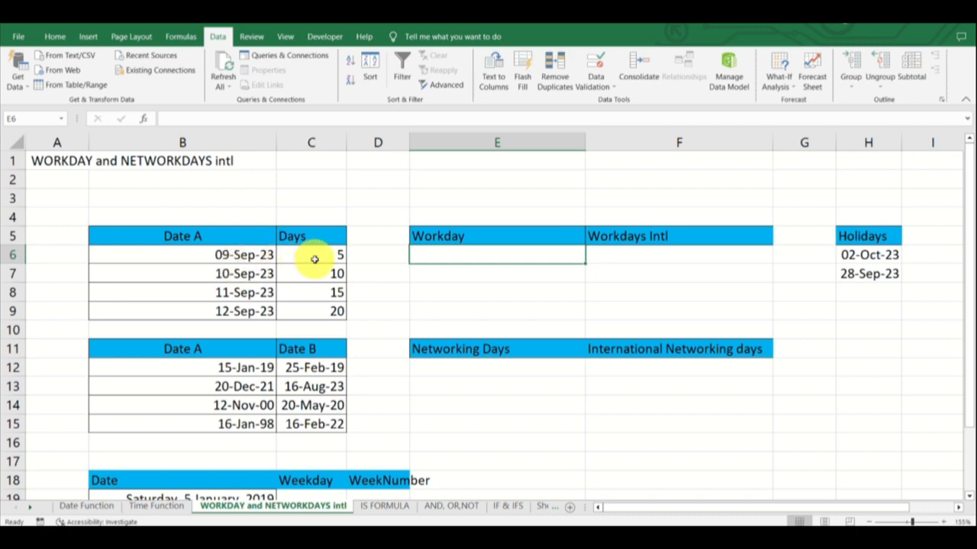
pyautogui.click(242, 254)
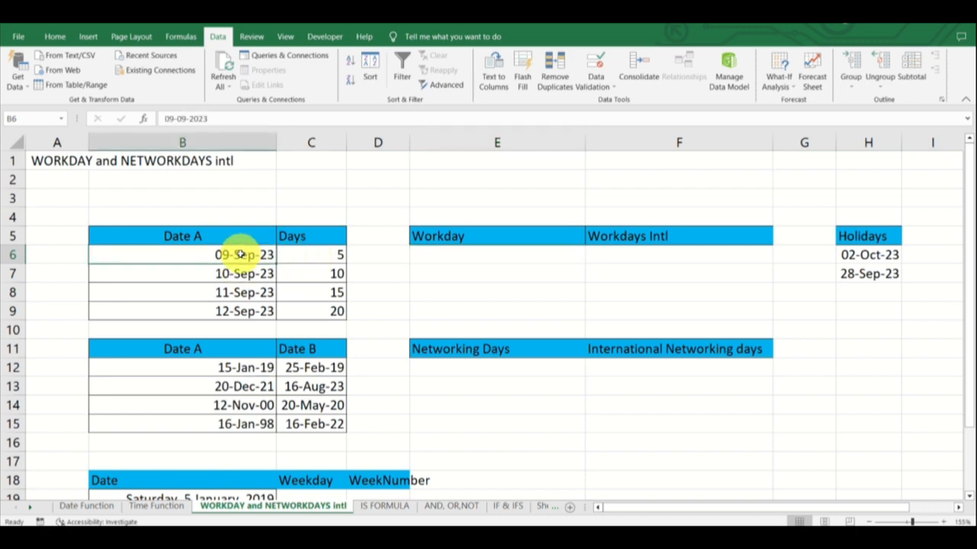
pyautogui.click(293, 257)
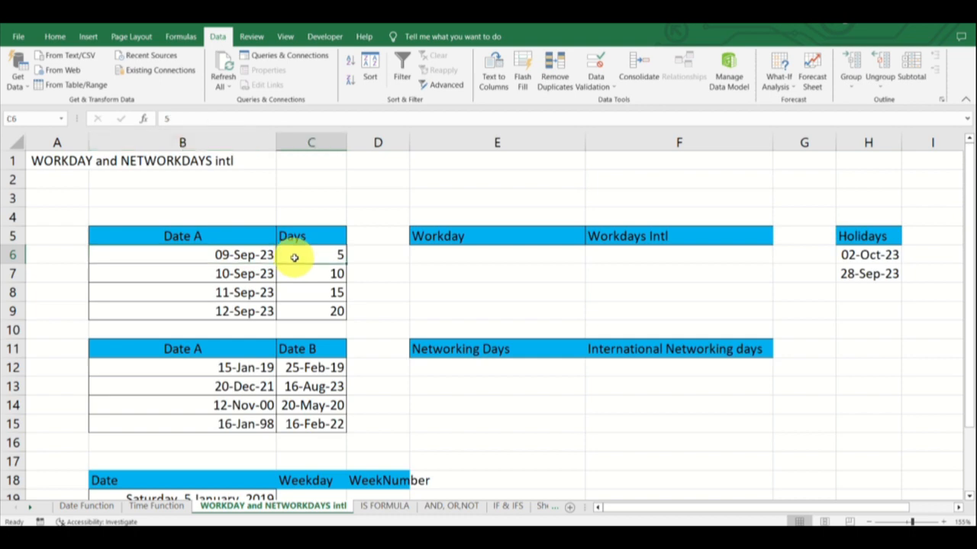
pyautogui.click(425, 238)
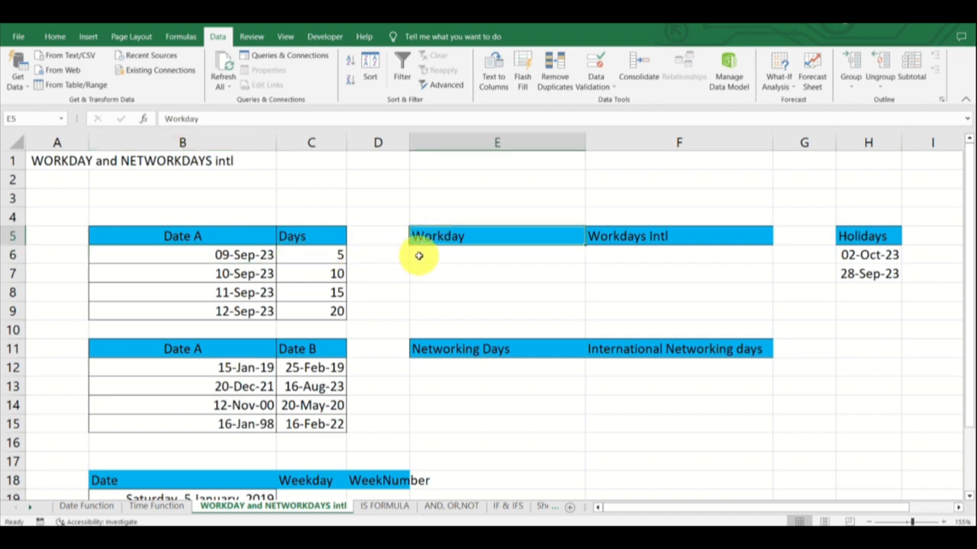
pyautogui.click(419, 255)
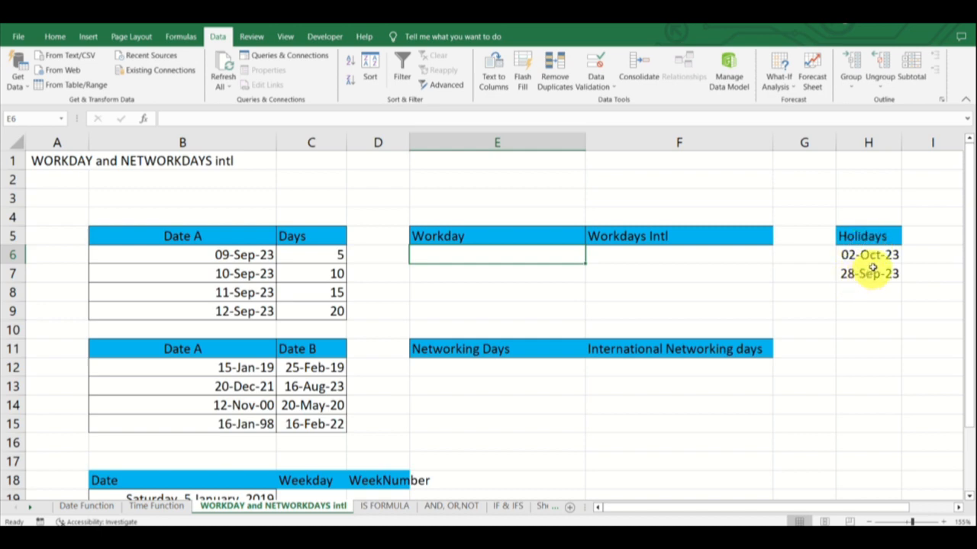
pyautogui.click(543, 271)
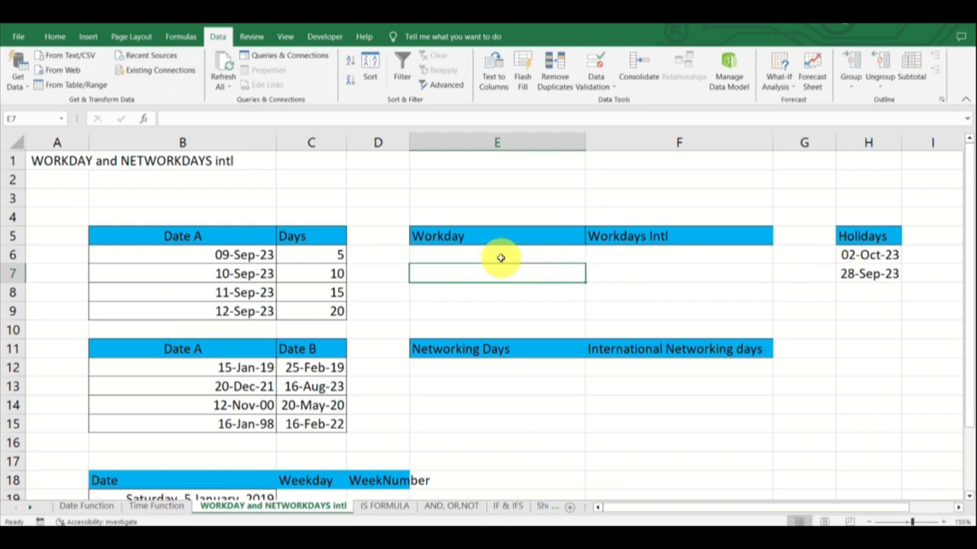
# Enter =WORKDAY(B6,C6,$H$6:$H$7) in cell E6, using absolute references for the holiday range
pyautogui.click(442, 258)
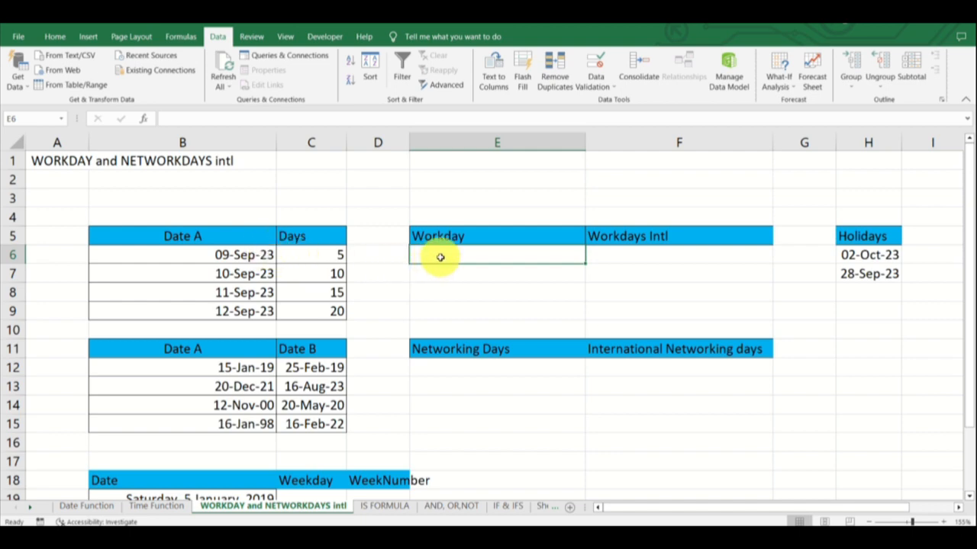
pyautogui.write('=wo')
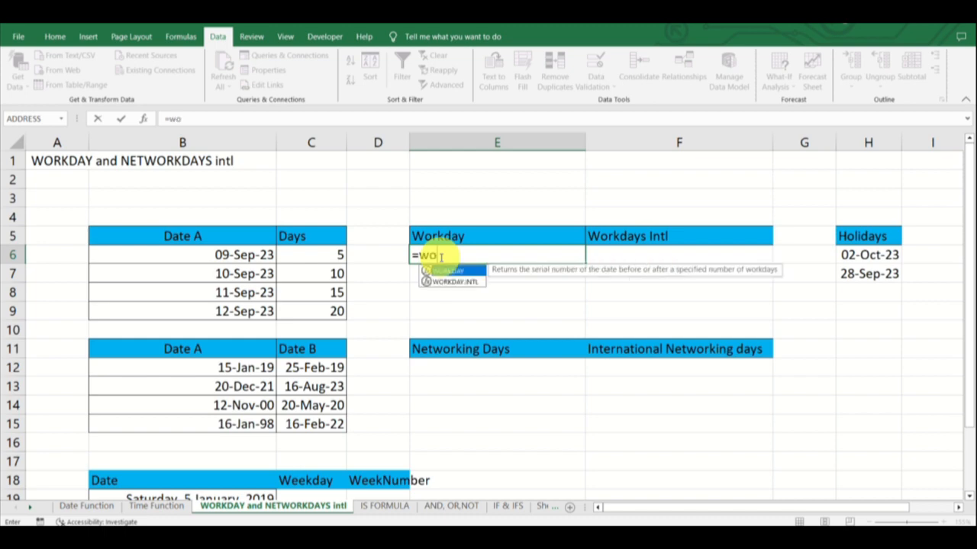
pyautogui.write('rk')
pyautogui.press('Tab')
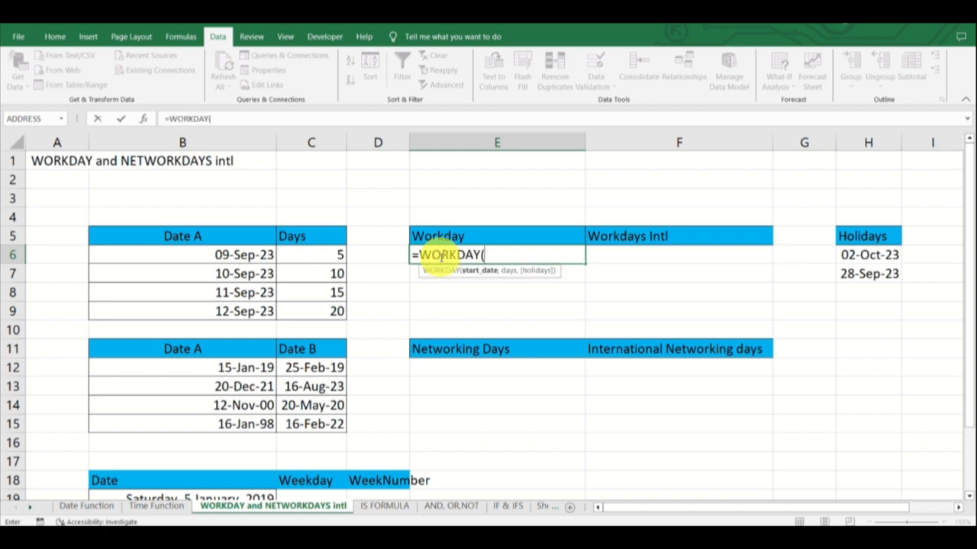
pyautogui.click(250, 256)
pyautogui.write(',')
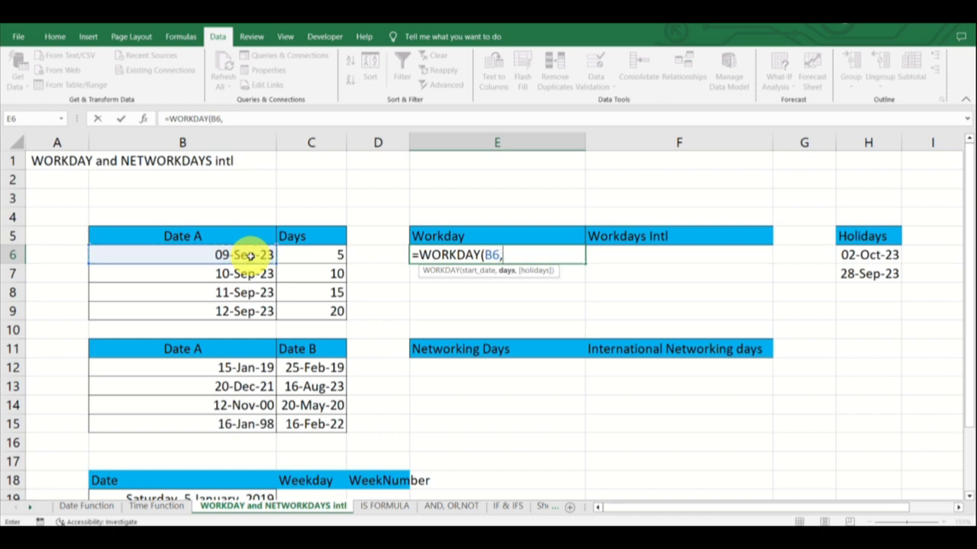
pyautogui.click(291, 257)
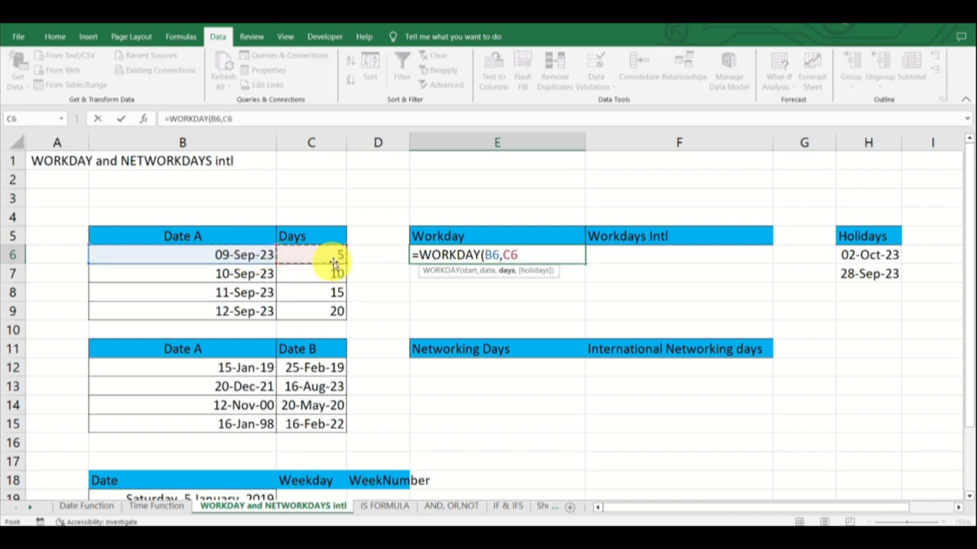
pyautogui.write(',')
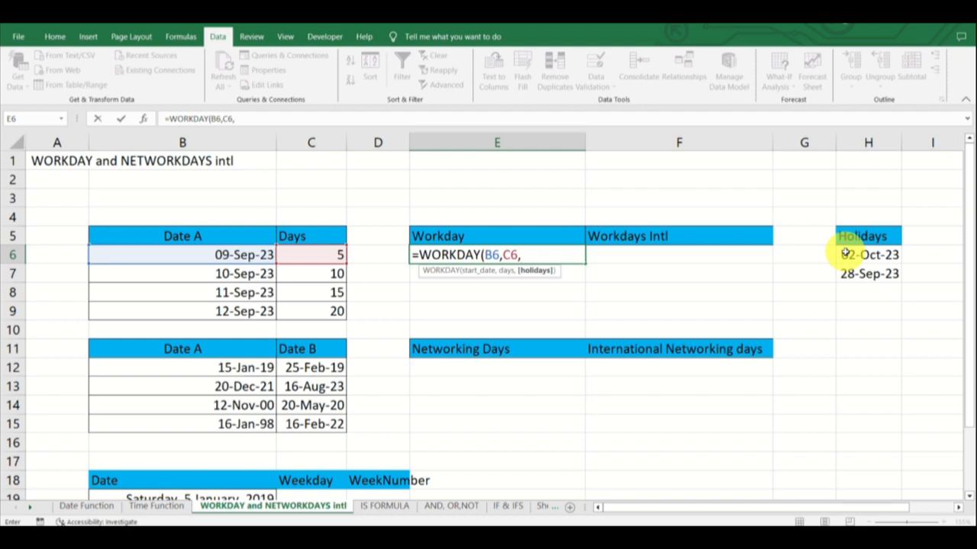
pyautogui.moveTo(845, 254); pyautogui.dragTo(848, 273)
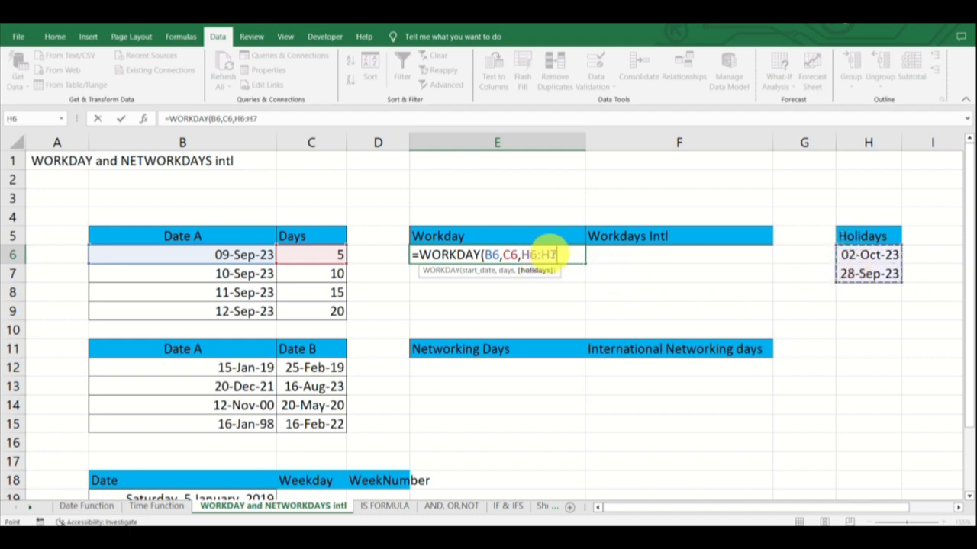
pyautogui.moveTo(550, 255)
pyautogui.mouseDown()
pyautogui.moveTo(525, 255)
pyautogui.moveTo(558, 254)
pyautogui.mouseUp()
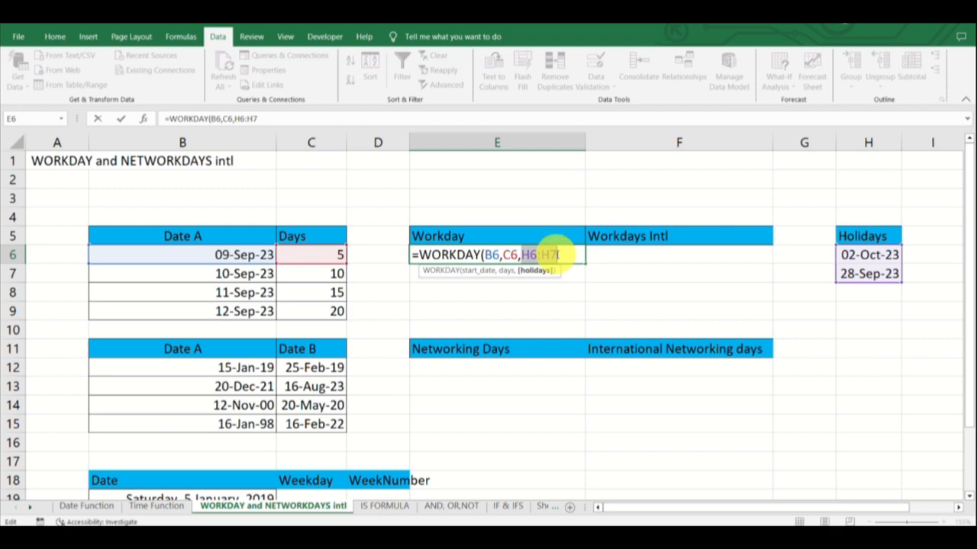
pyautogui.press('F4')
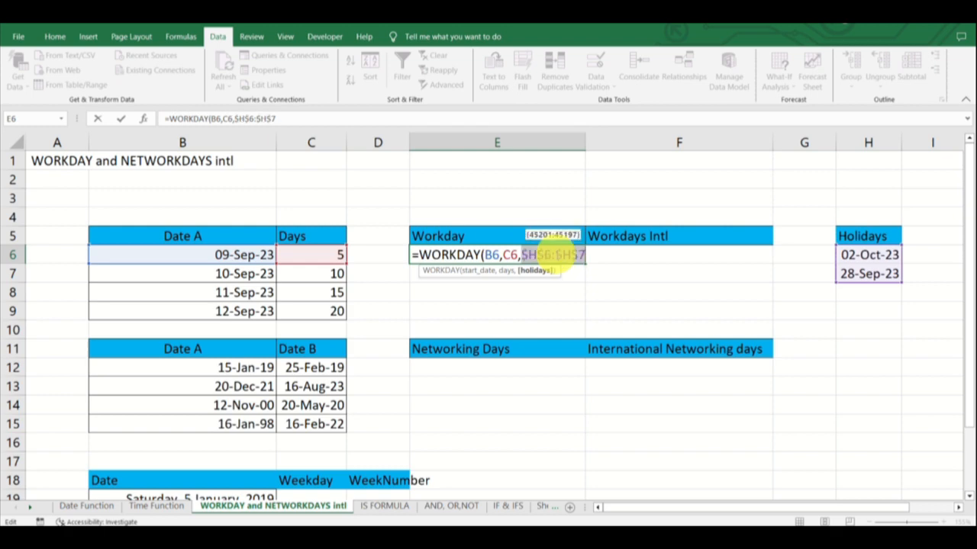
pyautogui.press('Return')
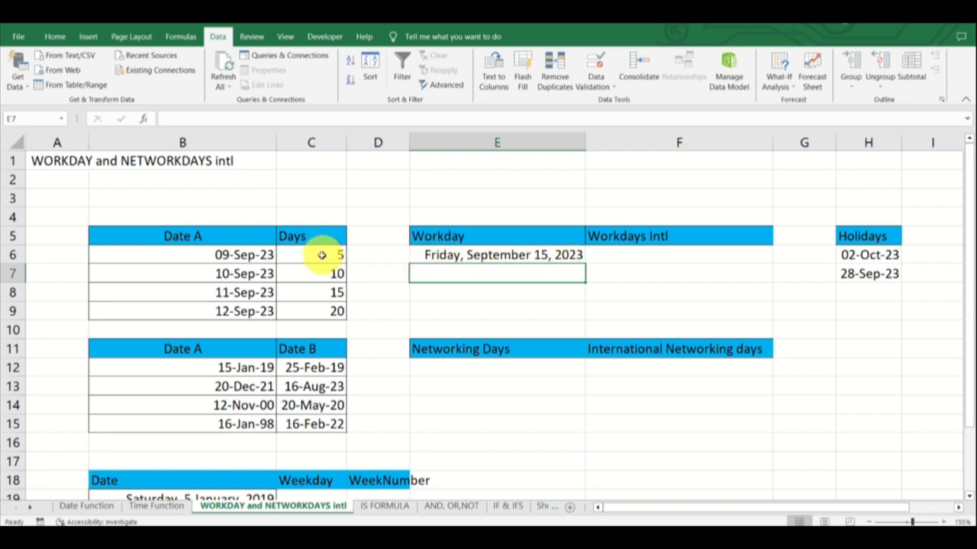
# Fill the WORKDAY formula from E6 down through E9
pyautogui.click(481, 255)
pyautogui.moveTo(584, 263); pyautogui.dragTo(580, 313)
pyautogui.click(321, 310)
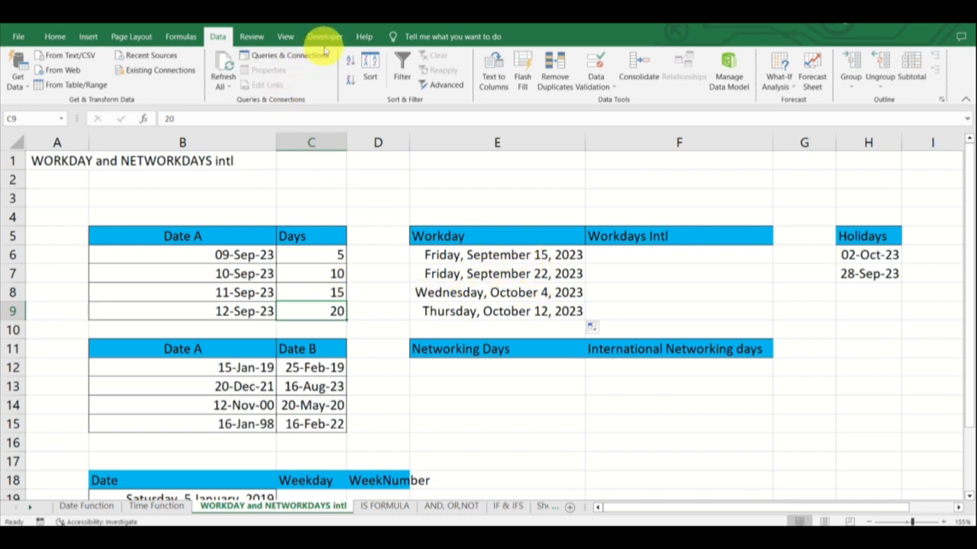
pyautogui.click(55, 36)
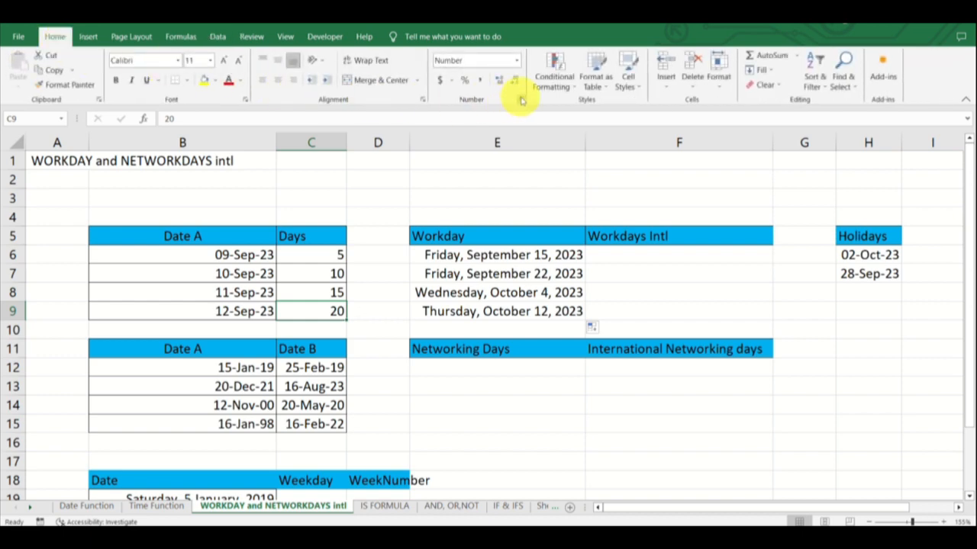
pyautogui.click(521, 100)
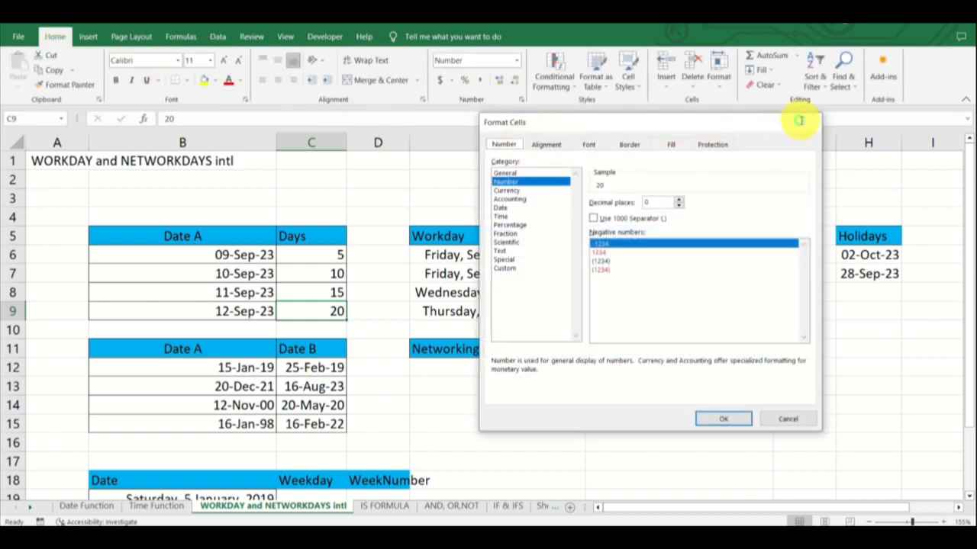
pyautogui.click(799, 121)
# Format the Workday results in E6:E9 with the 14-Mar-12 date type
pyautogui.moveTo(512, 255); pyautogui.dragTo(508, 307)
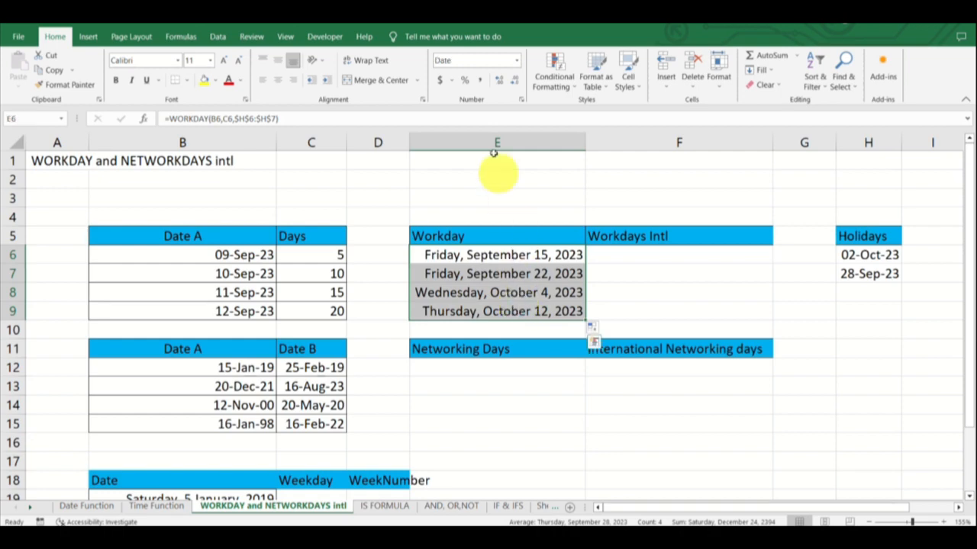
pyautogui.click(521, 100)
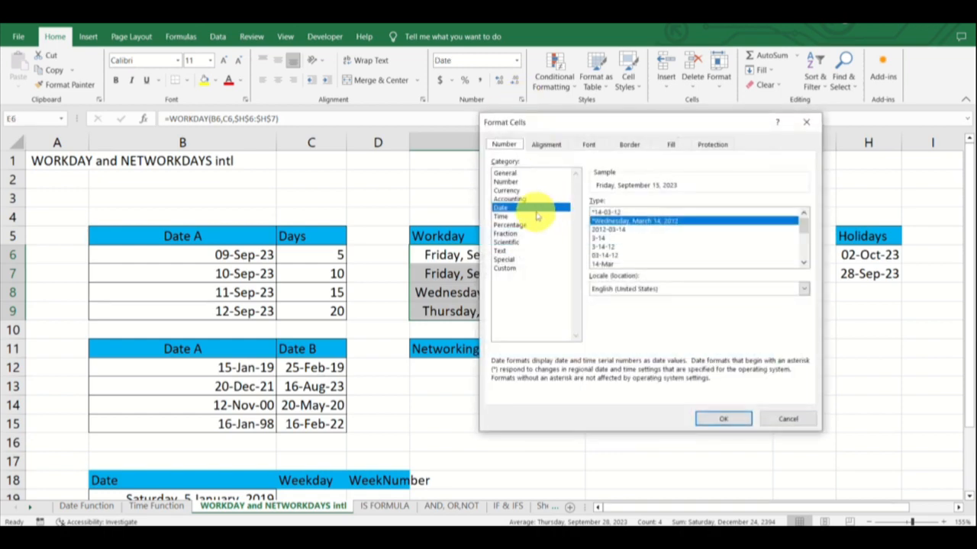
pyautogui.scroll(-2, 611, 252)
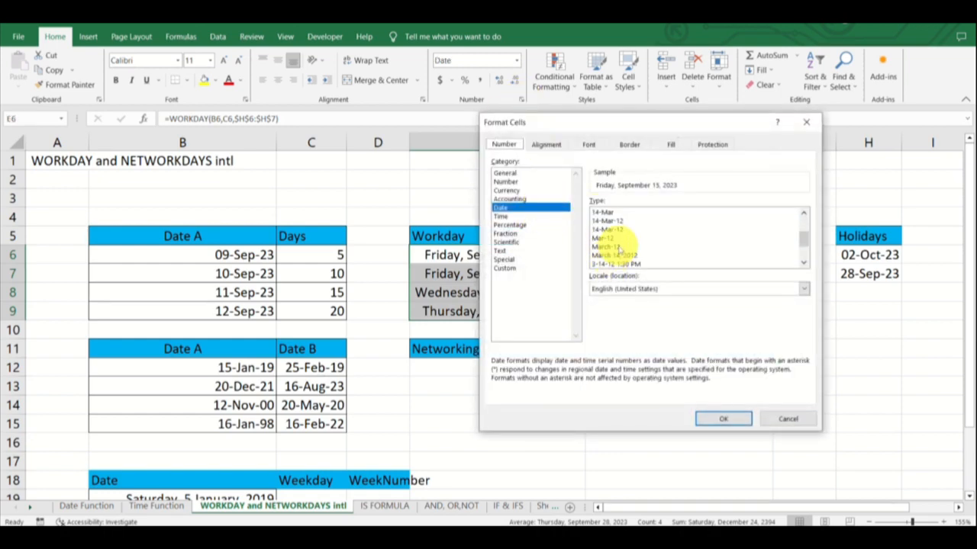
pyautogui.click(629, 222)
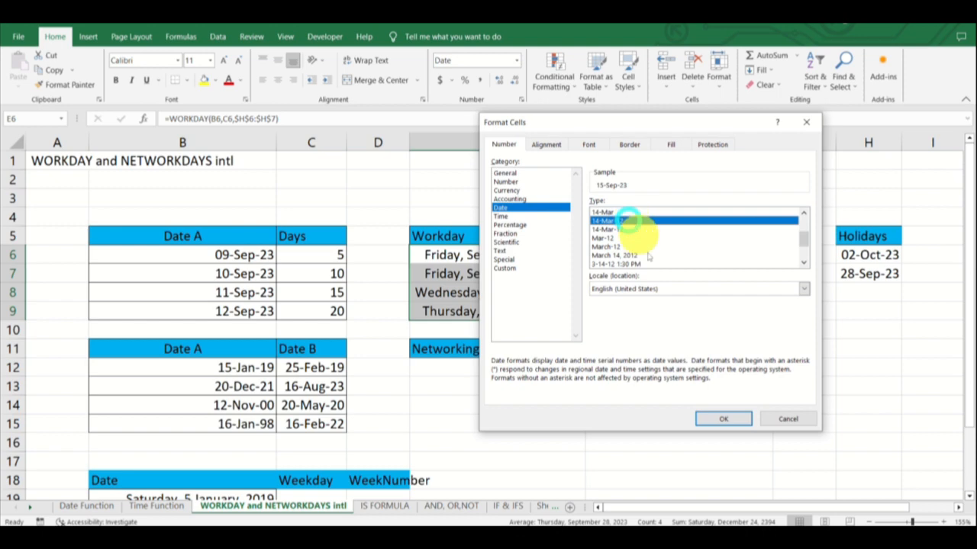
pyautogui.click(723, 420)
# Enter =WORKDAY.INTL(B6,C6,1,$H$6:$H$7) in cell F6, with Saturday and Sunday as the weekend and the holiday range absolute
pyautogui.click(629, 252)
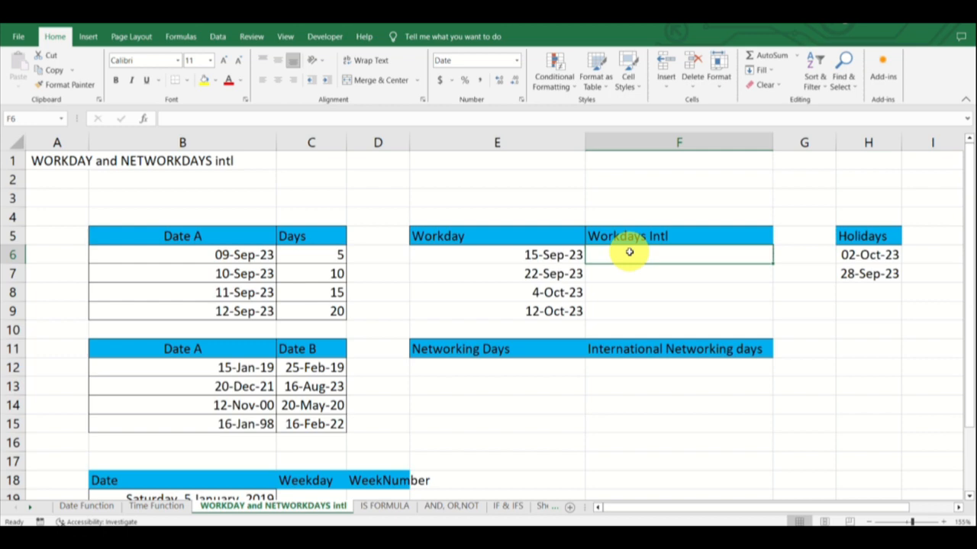
pyautogui.write('=work')
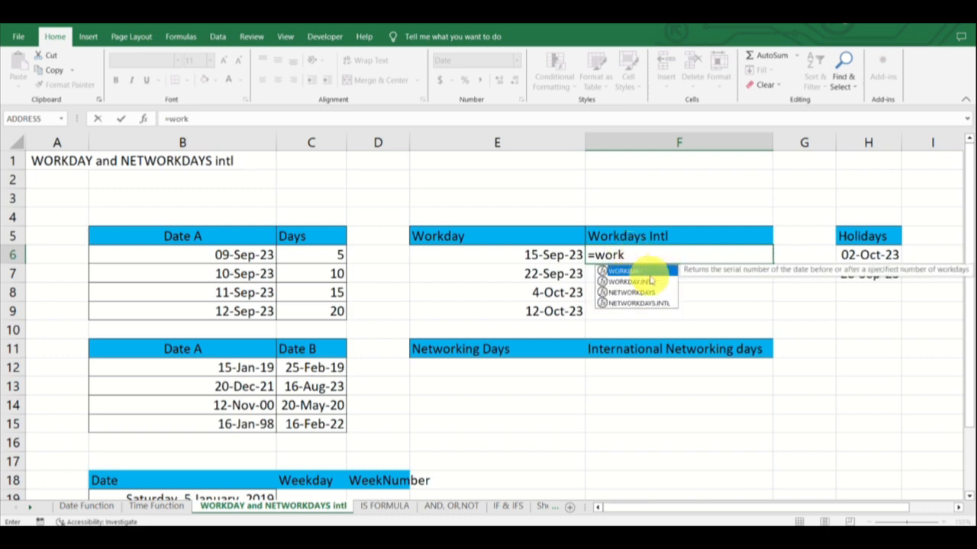
pyautogui.click(651, 283)
pyautogui.doubleClick(651, 283)
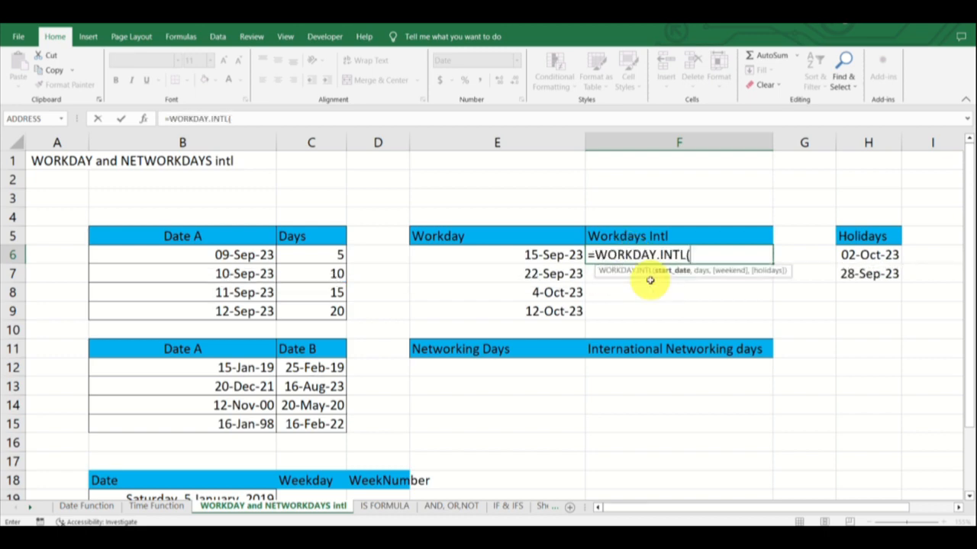
pyautogui.click(238, 260)
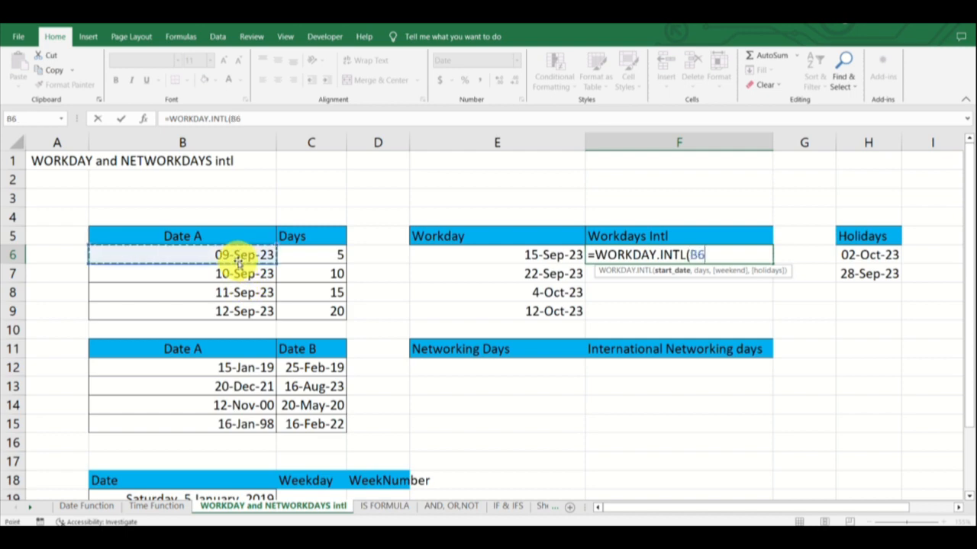
pyautogui.write(',')
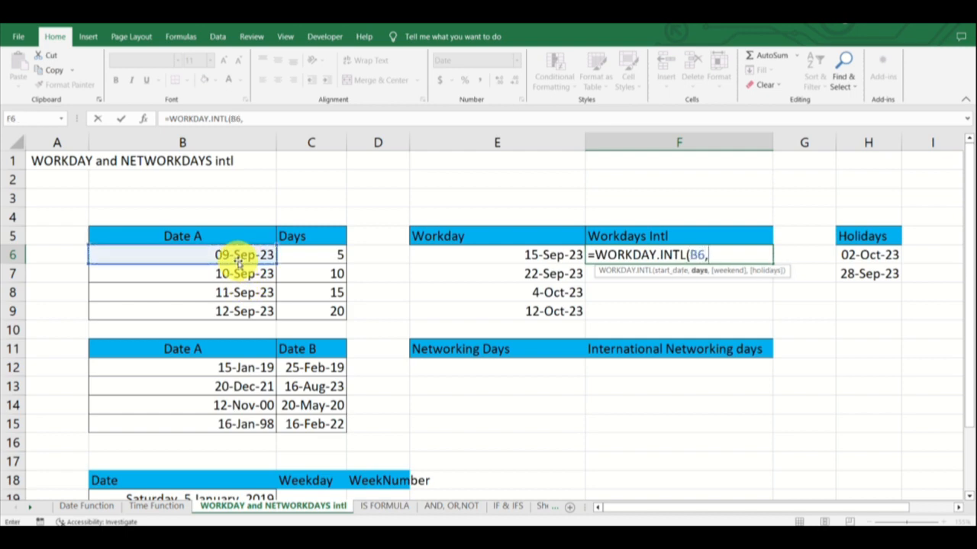
pyautogui.click(323, 255)
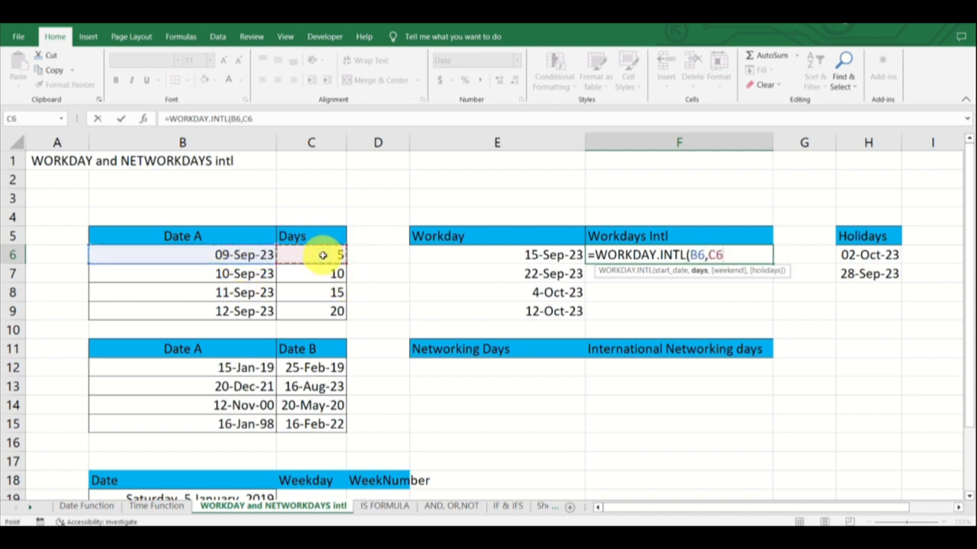
pyautogui.write(',1')
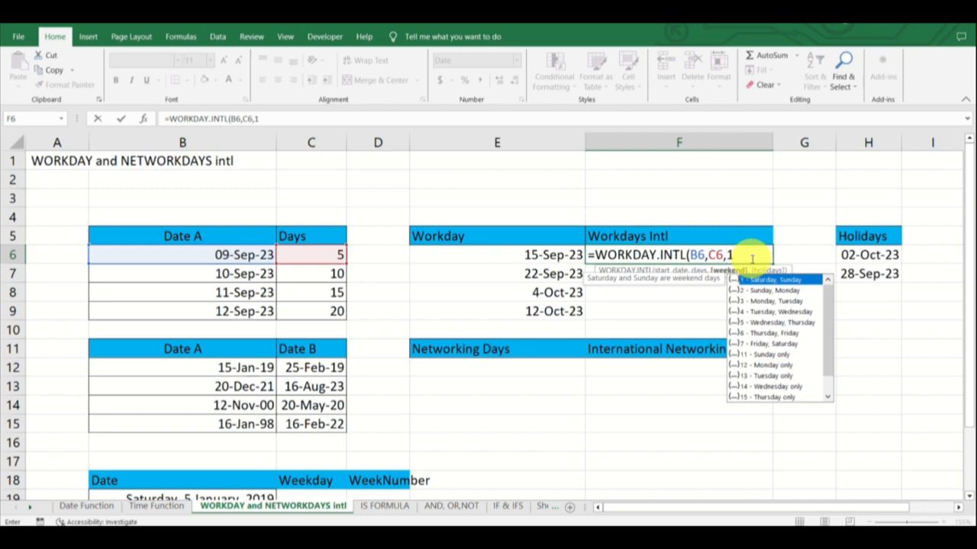
pyautogui.write(',')
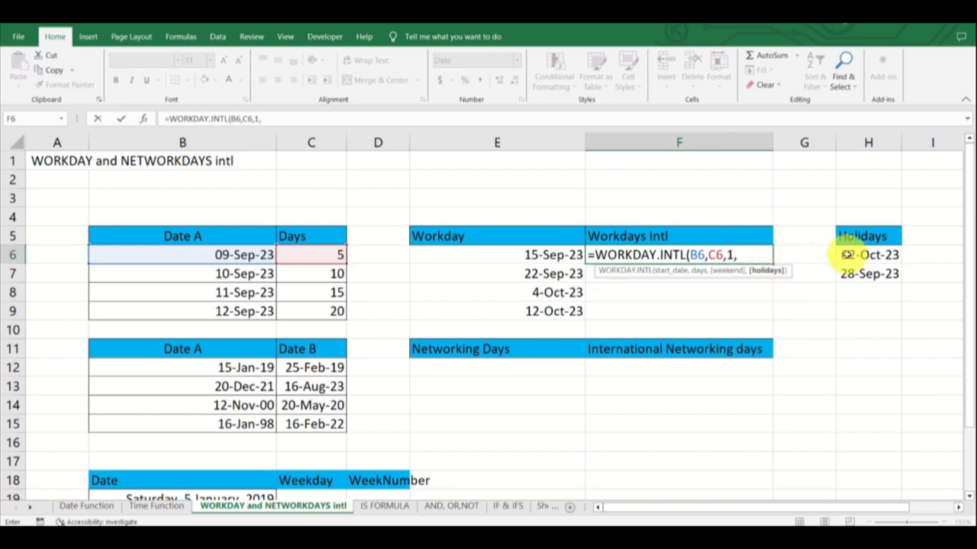
pyautogui.moveTo(847, 255); pyautogui.dragTo(850, 271)
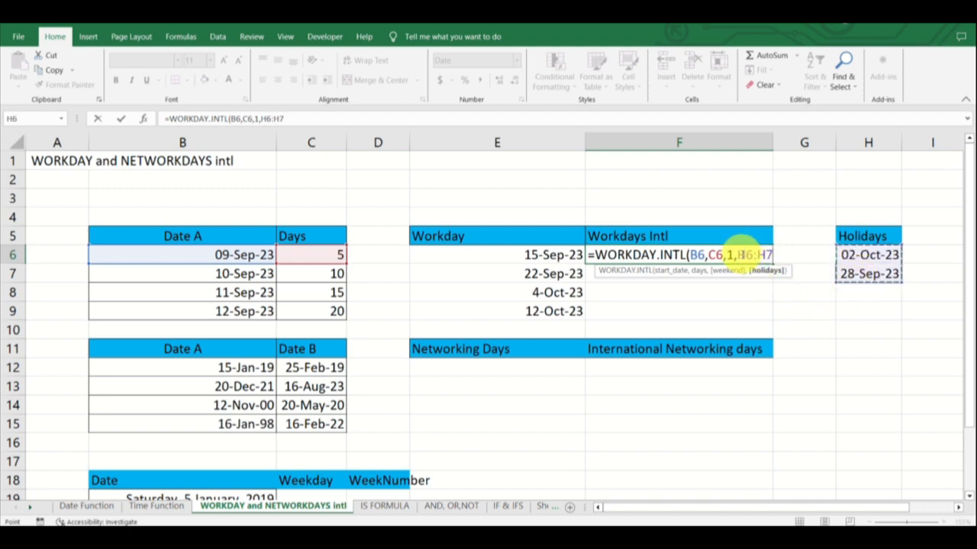
pyautogui.moveTo(739, 255); pyautogui.dragTo(769, 255)
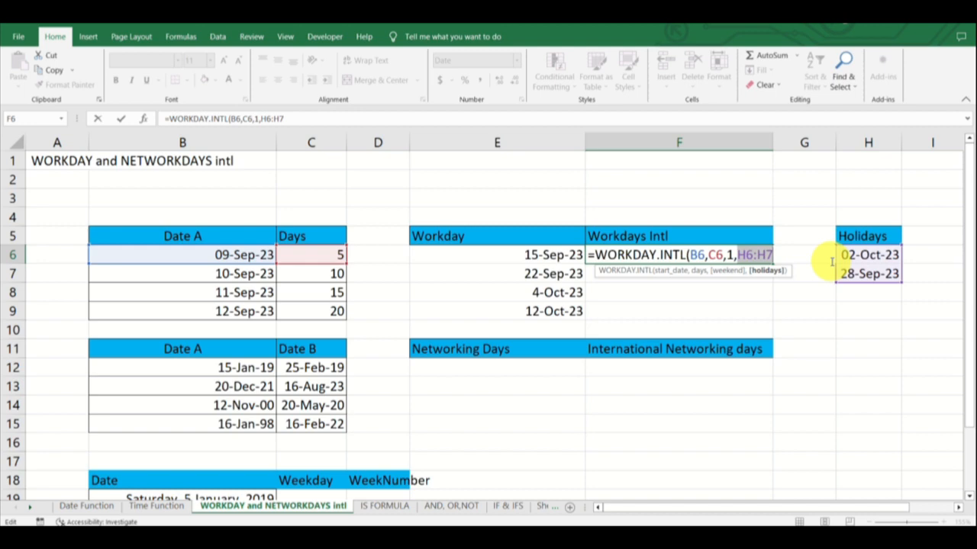
pyautogui.press('F4')
pyautogui.press('Return')
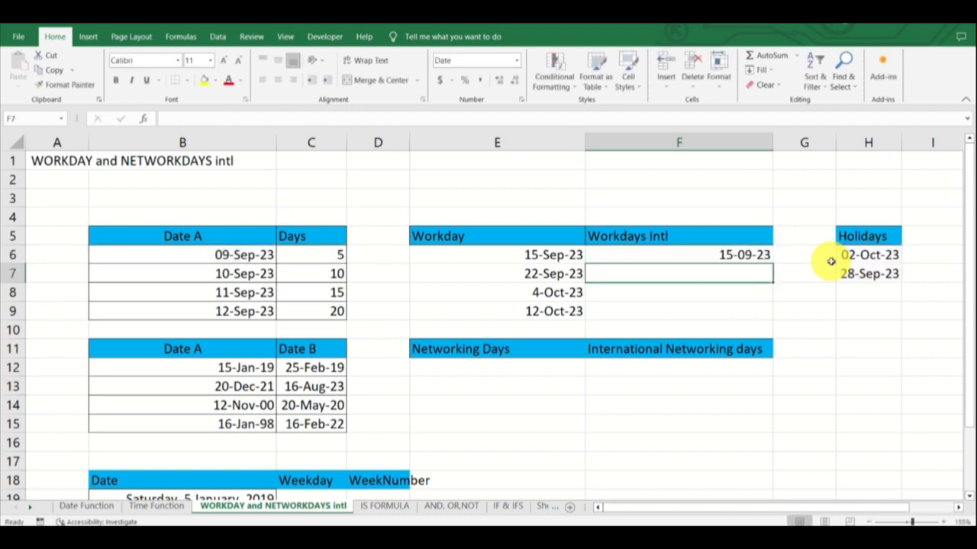
# Fill the WORKDAY.INTL formula from F6 down through F9
pyautogui.click(751, 256)
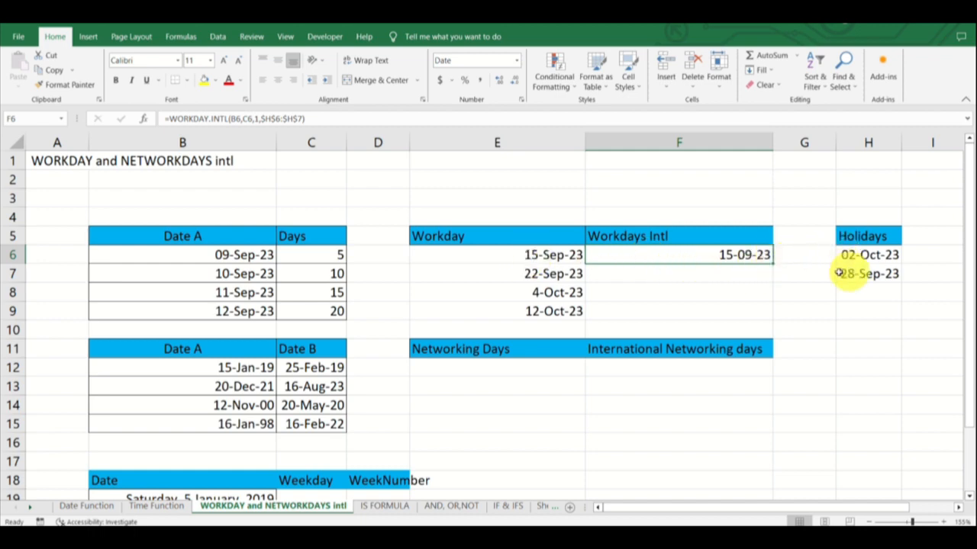
pyautogui.moveTo(772, 263); pyautogui.dragTo(770, 312)
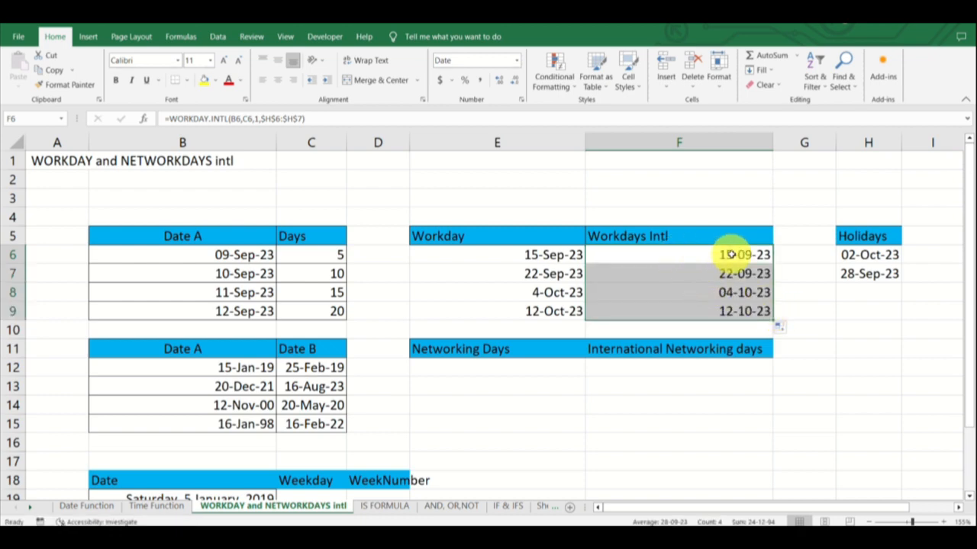
# Enter =NETWORKDAYS(B12,C12,$H$6:$H$7) in cell E12, with the holiday range as an absolute reference
pyautogui.click(484, 253)
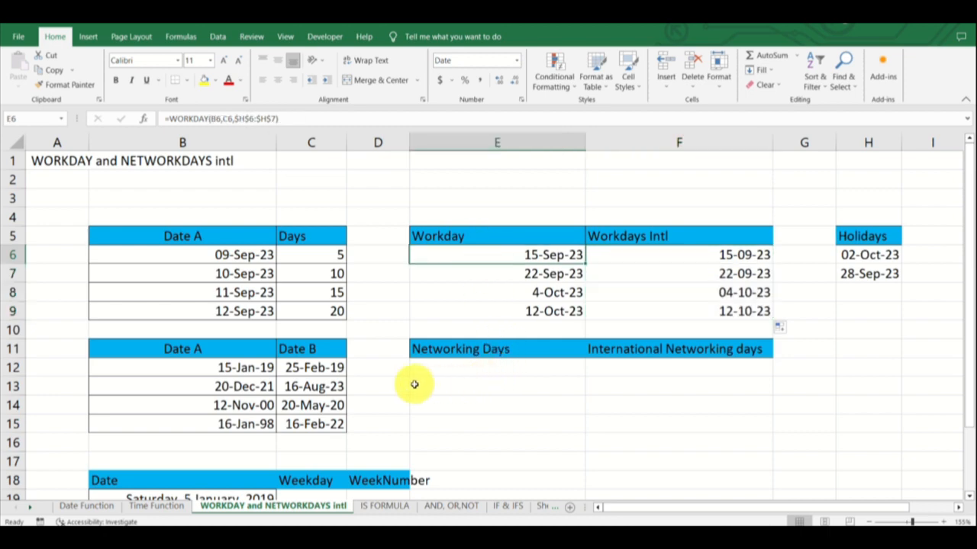
pyautogui.scroll(-1, 529, 382)
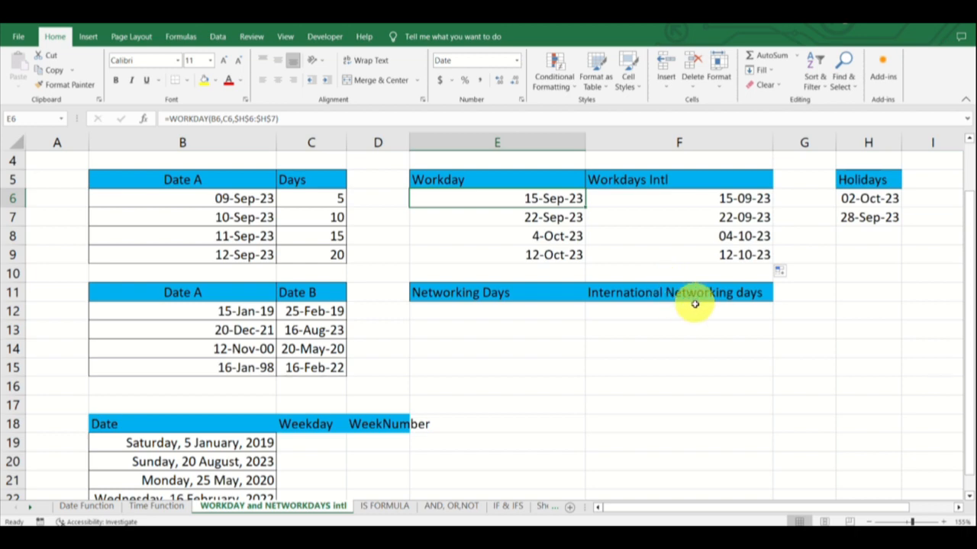
pyautogui.click(510, 314)
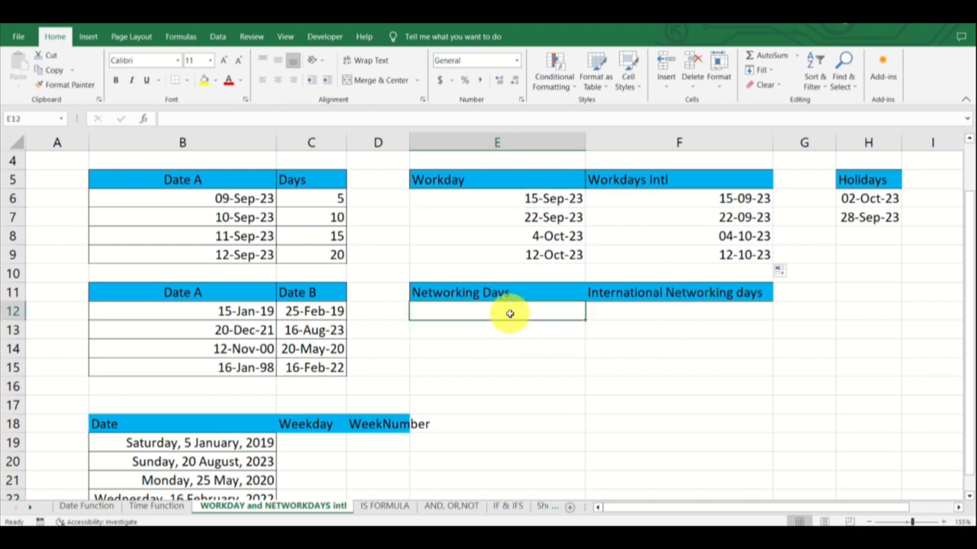
pyautogui.write('=')
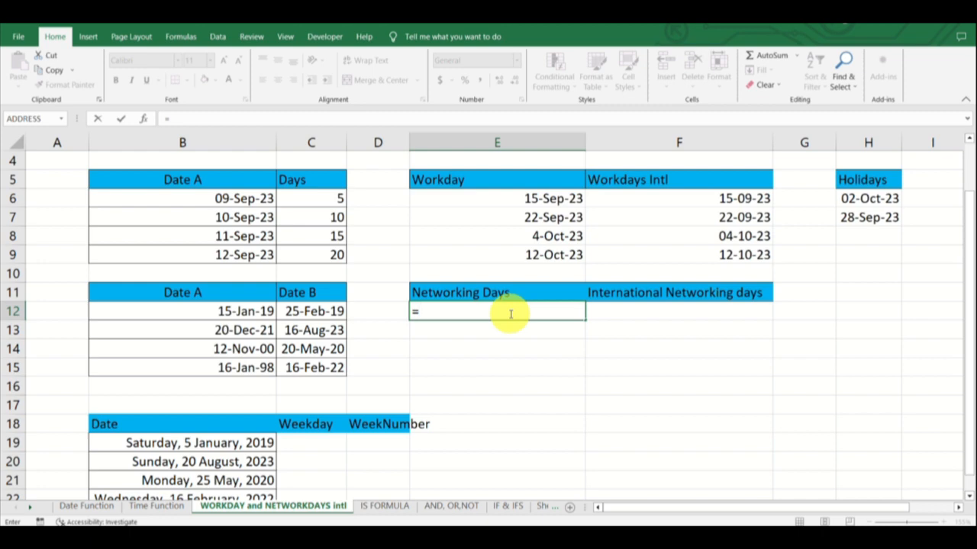
pyautogui.write('net')
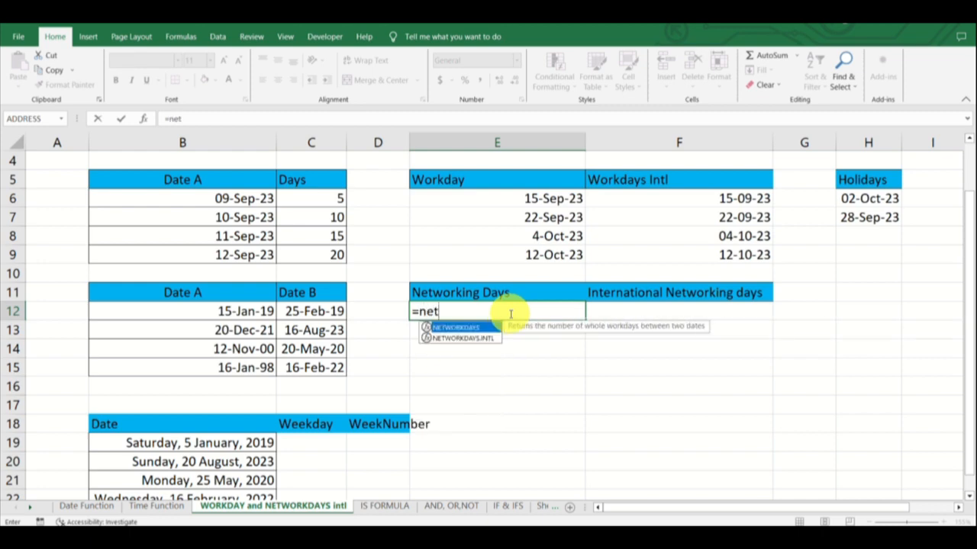
pyautogui.press('Tab')
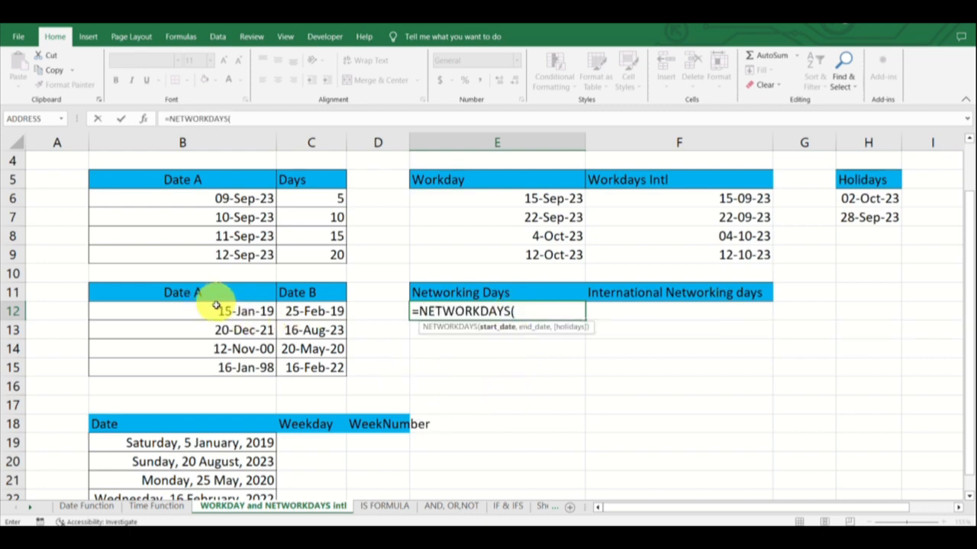
pyautogui.click(218, 311)
pyautogui.write(',')
pyautogui.click(327, 311)
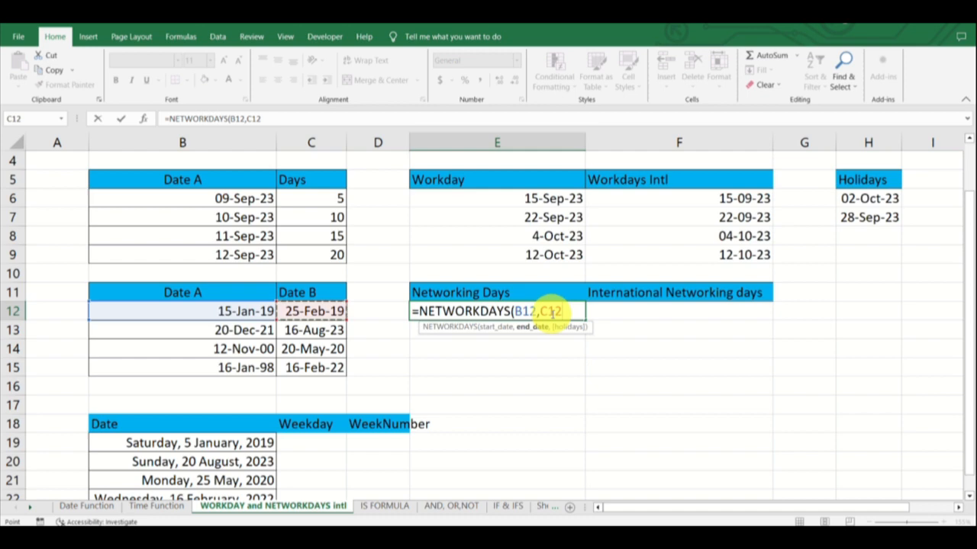
pyautogui.write(',')
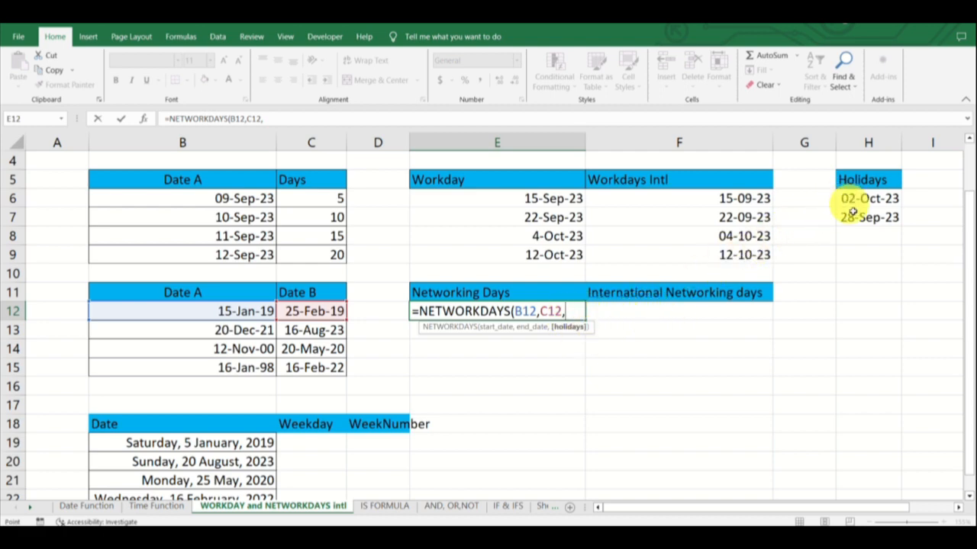
pyautogui.moveTo(853, 204); pyautogui.dragTo(861, 218)
pyautogui.moveTo(565, 312); pyautogui.dragTo(600, 311)
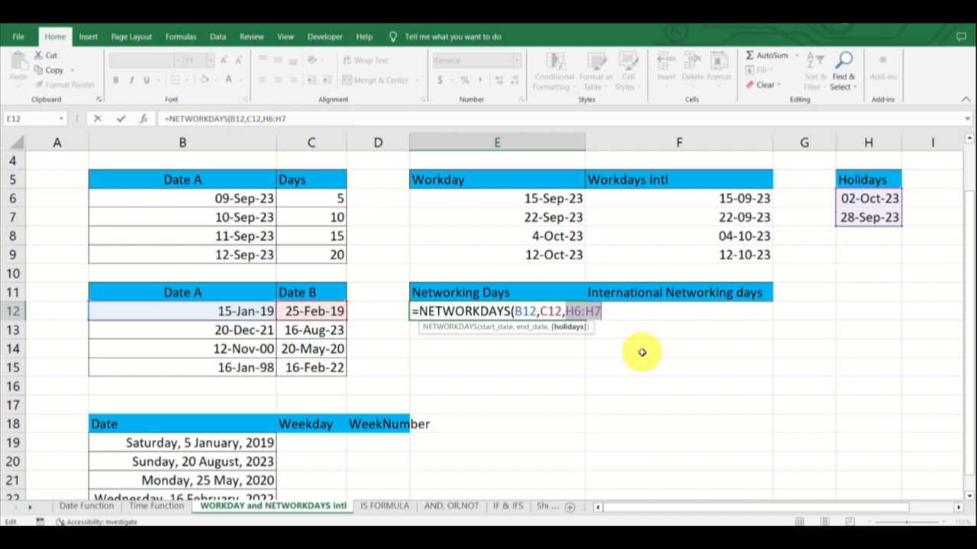
pyautogui.press('F4')
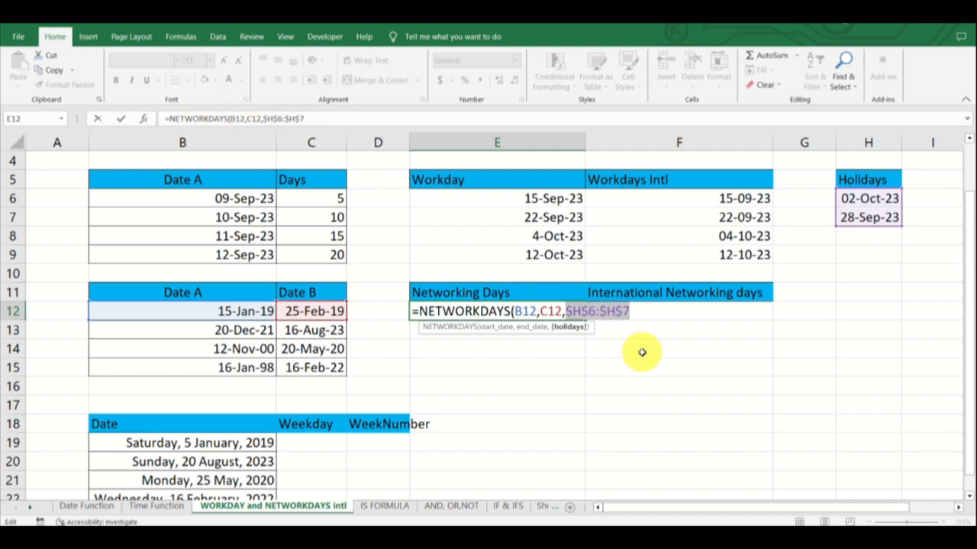
pyautogui.press('Return')
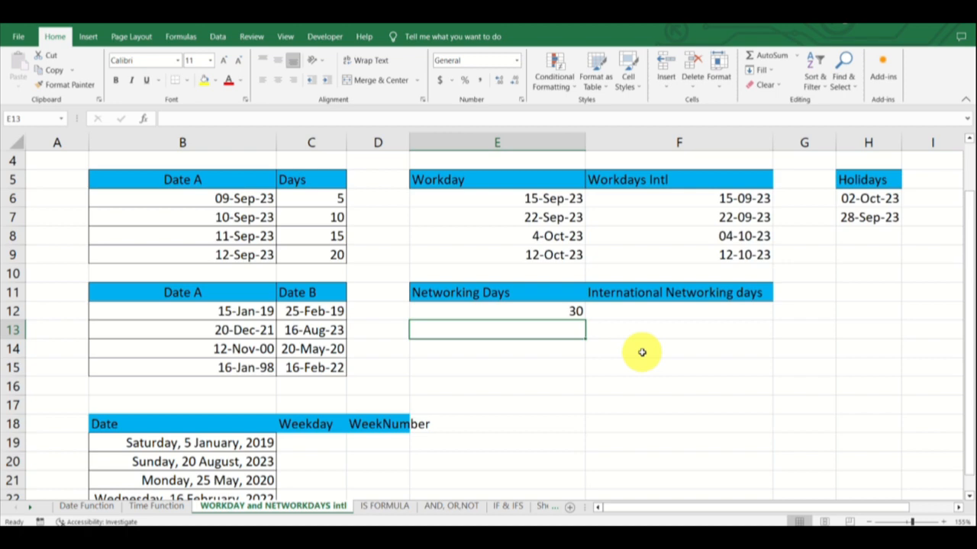
# Fill the NETWORKDAYS formula from E12 down through E15
pyautogui.click(574, 312)
pyautogui.moveTo(583, 319); pyautogui.dragTo(584, 372)
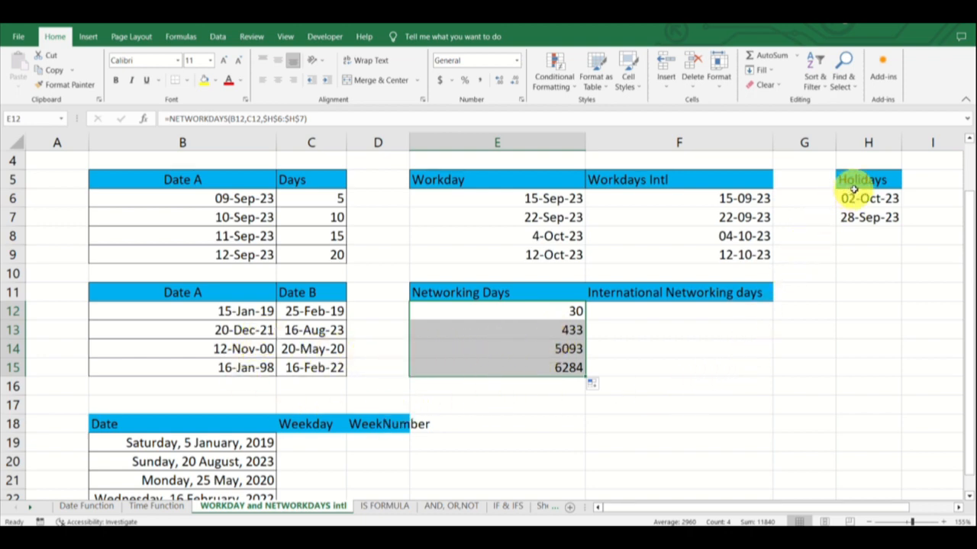
# Remove the holidays argument from the E12 formula, leaving =NETWORKDAYS(B12,C12)
pyautogui.click(739, 312)
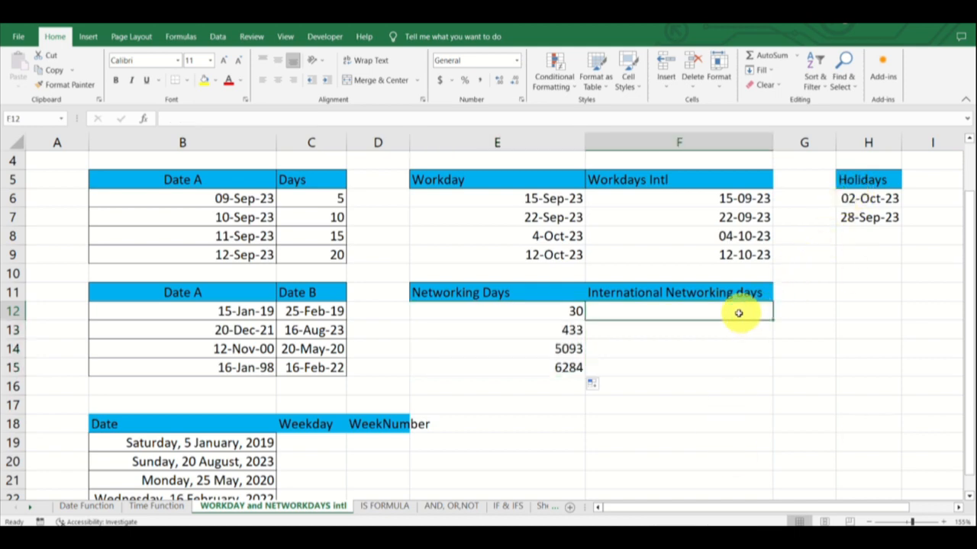
pyautogui.click(555, 312)
pyautogui.doubleClick(554, 311)
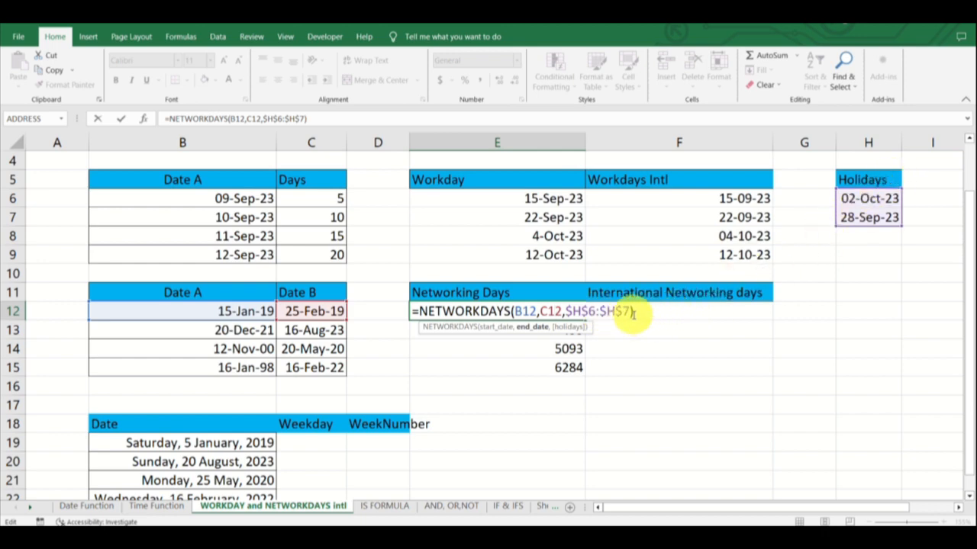
pyautogui.click(632, 311)
pyautogui.press('BackSpace')
pyautogui.press('BackSpace')
pyautogui.press('BackSpace')
pyautogui.press('BackSpace')
pyautogui.press('BackSpace')
pyautogui.press('BackSpace')
pyautogui.press('BackSpace')
pyautogui.press('BackSpace')
pyautogui.press('BackSpace')
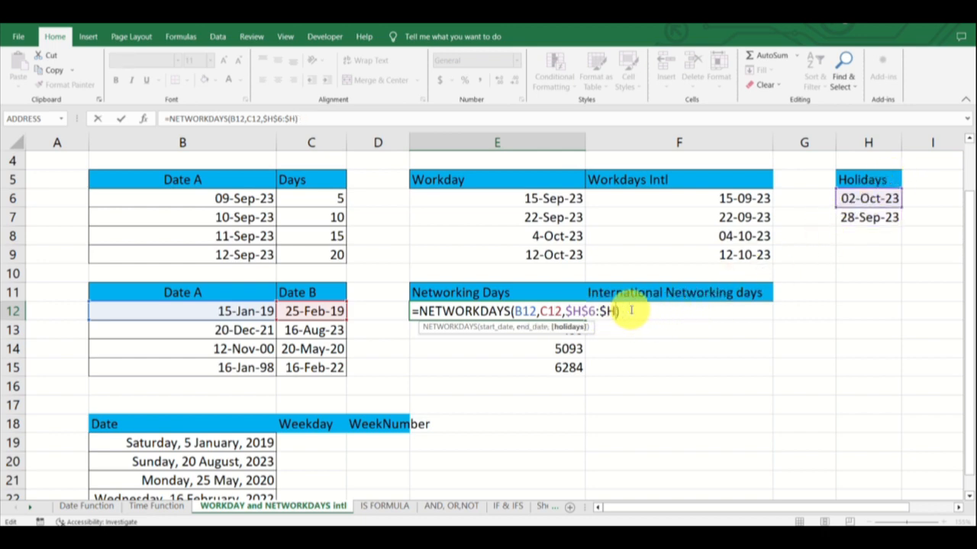
pyautogui.press('BackSpace')
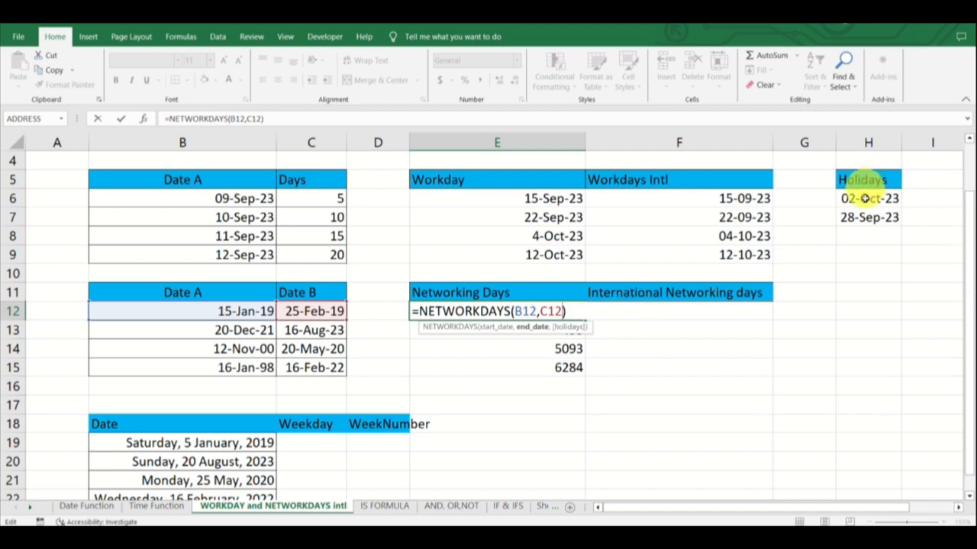
pyautogui.press('Return')
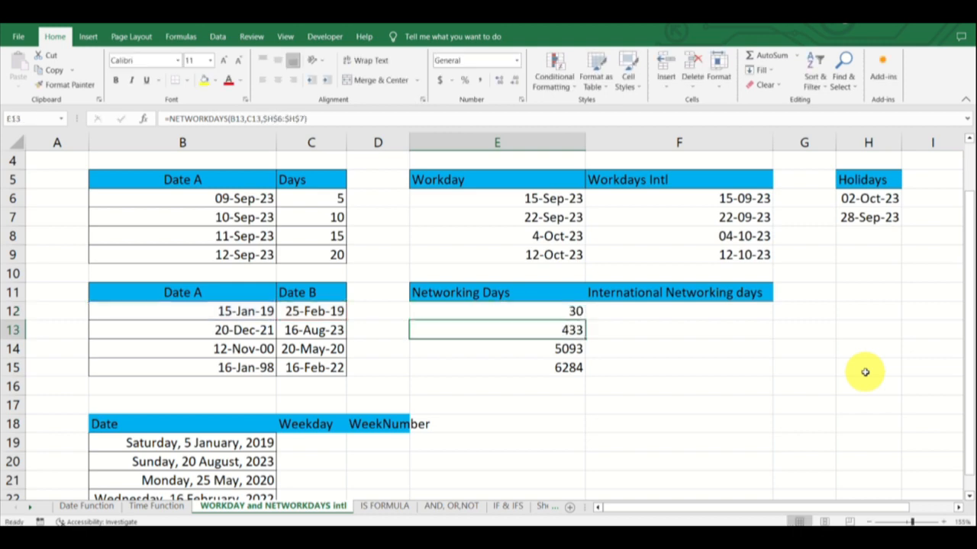
# Fill the NETWORKDAYS formula without holidays from E12 down through E15 and check the filled cells
pyautogui.click(575, 312)
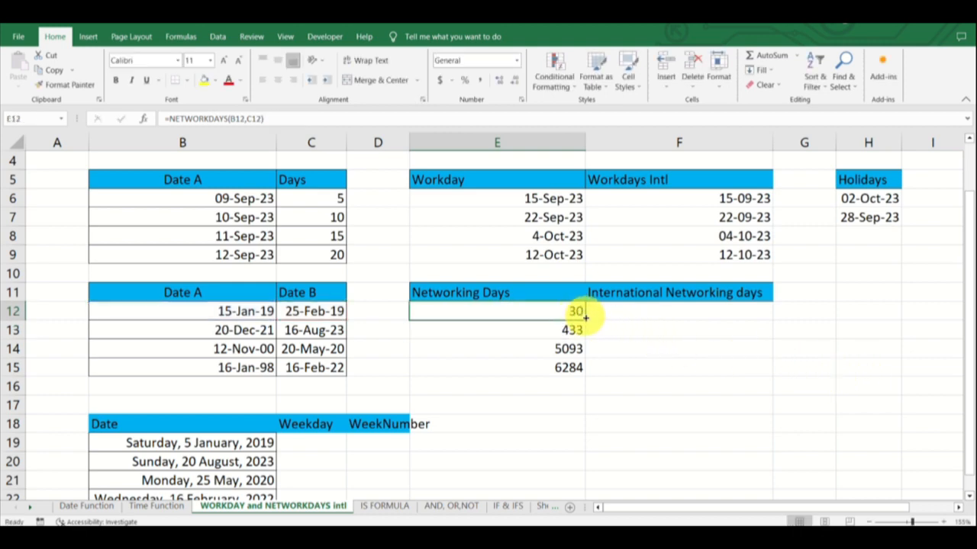
pyautogui.moveTo(583, 320); pyautogui.dragTo(576, 374)
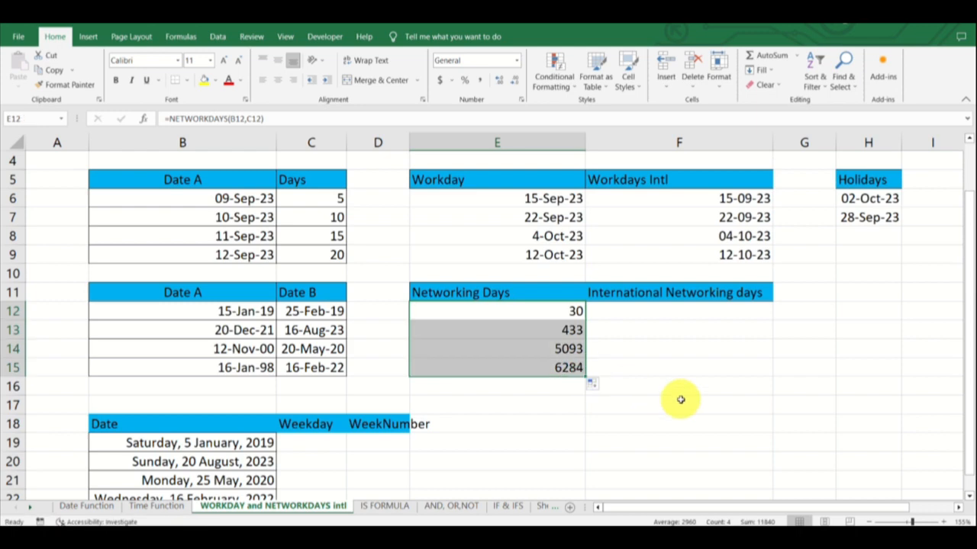
pyautogui.click(561, 349)
pyautogui.click(571, 330)
pyautogui.click(571, 368)
pyautogui.click(562, 347)
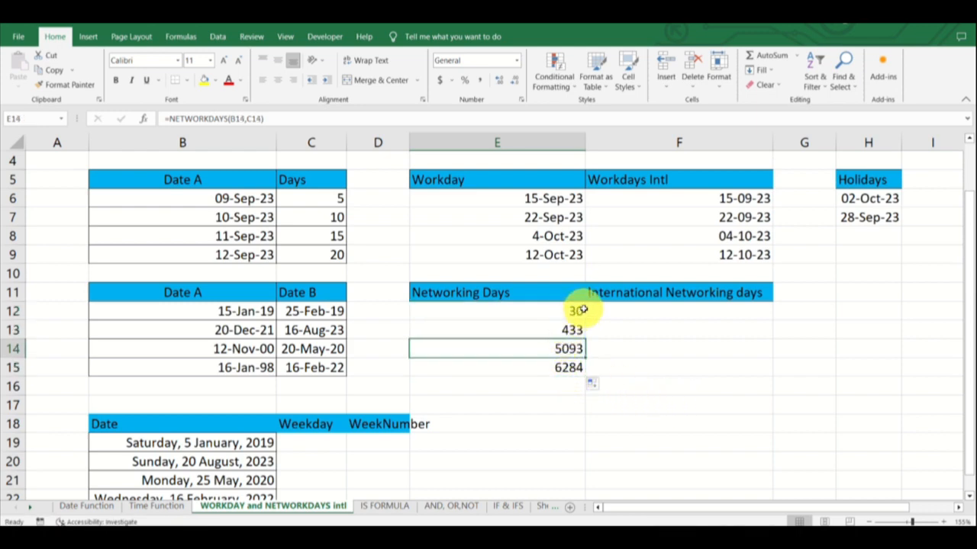
# Undo the removal of the holidays argument from the Networking Days formulas and inspect the formula in E13
pyautogui.click(611, 310)
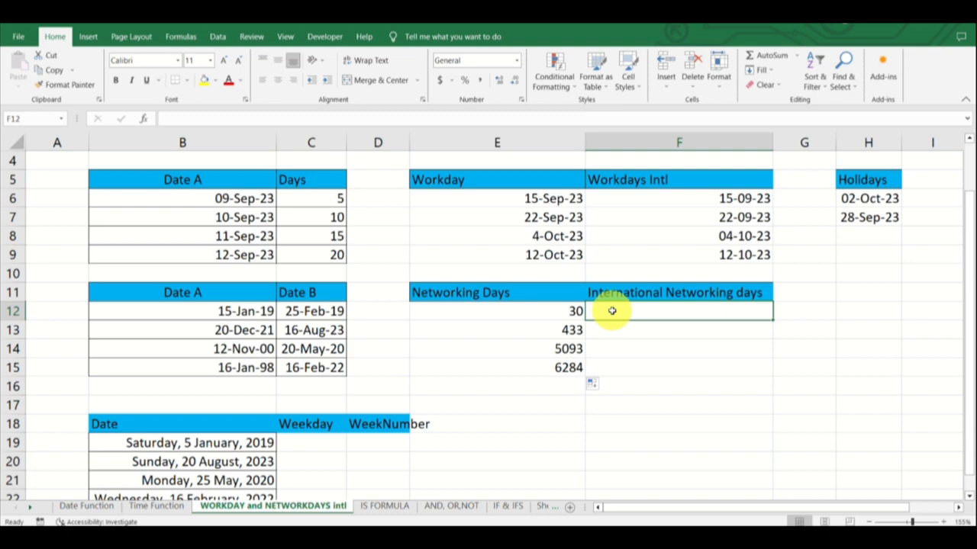
pyautogui.press('Left')
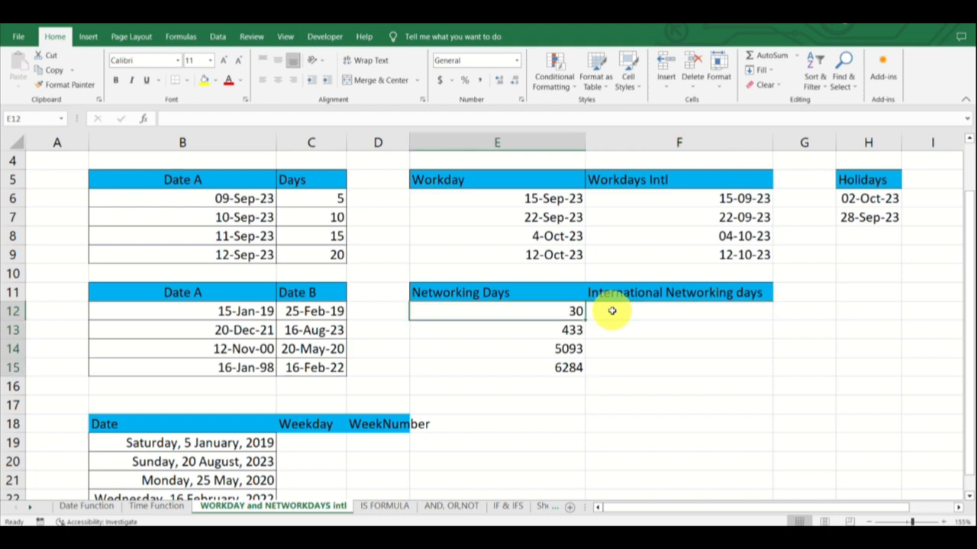
pyautogui.doubleClick(561, 313)
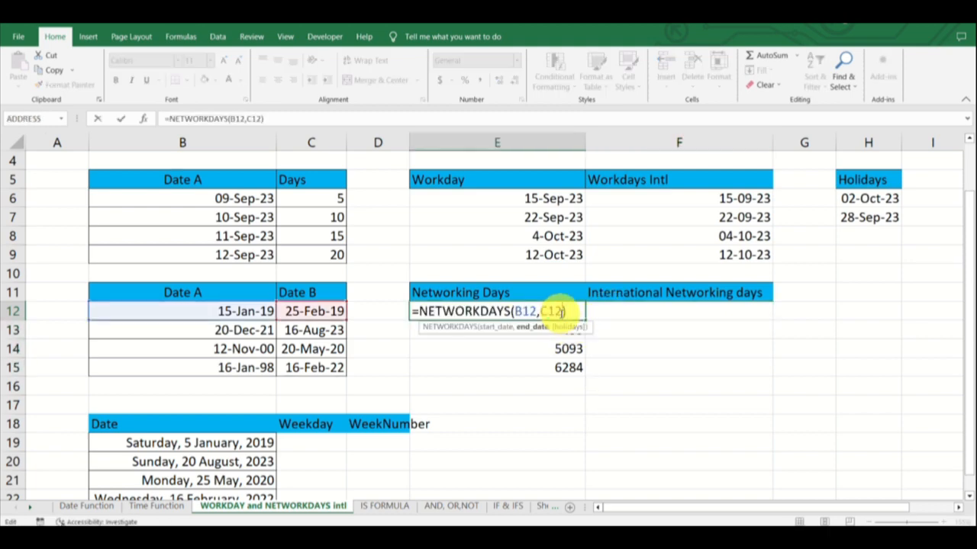
pyautogui.click(578, 345)
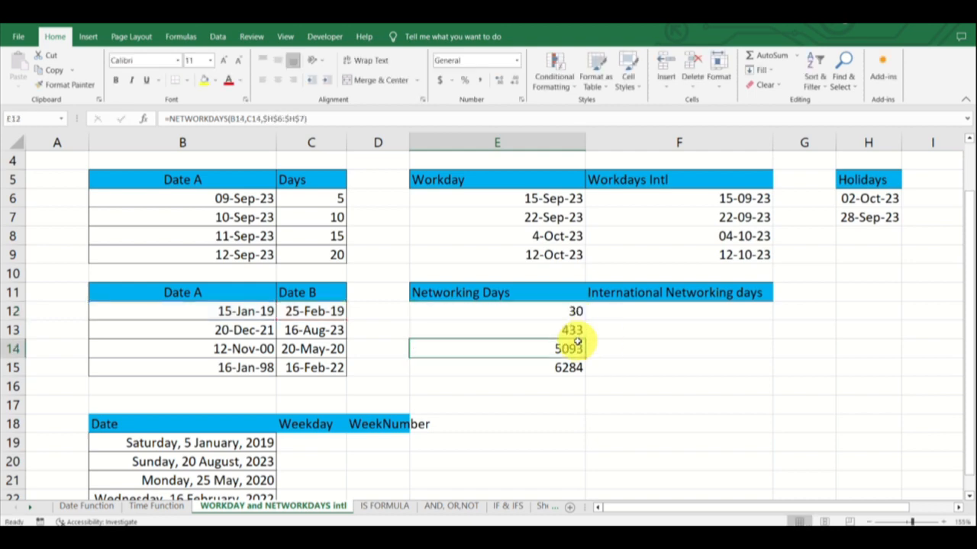
pyautogui.press('Up')
pyautogui.press('Up')
pyautogui.doubleClick(570, 326)
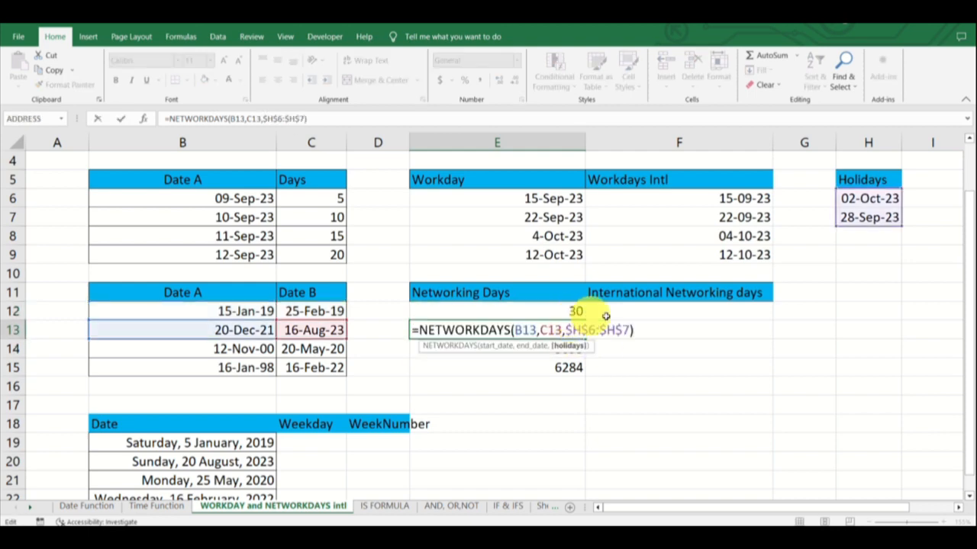
pyautogui.click(639, 314)
pyautogui.write('=')
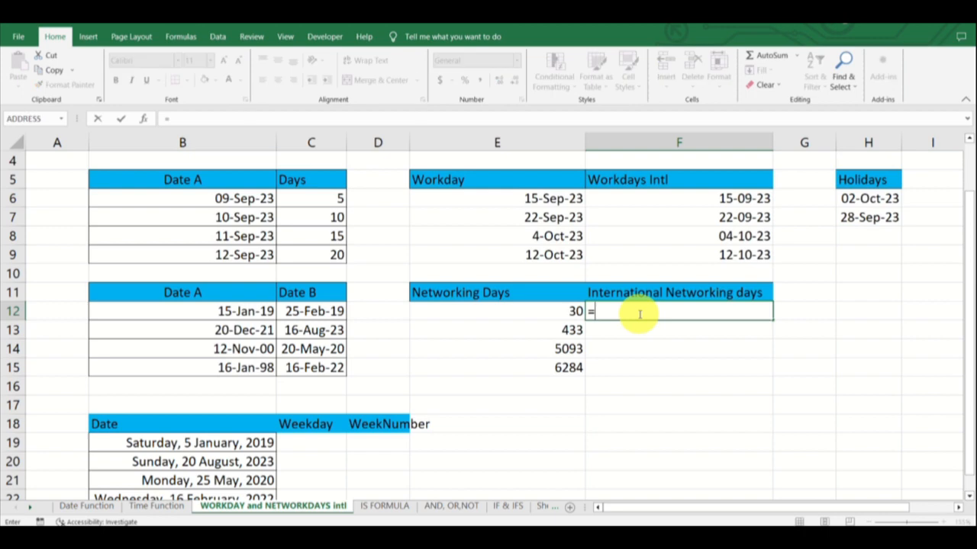
pyautogui.write('inte')
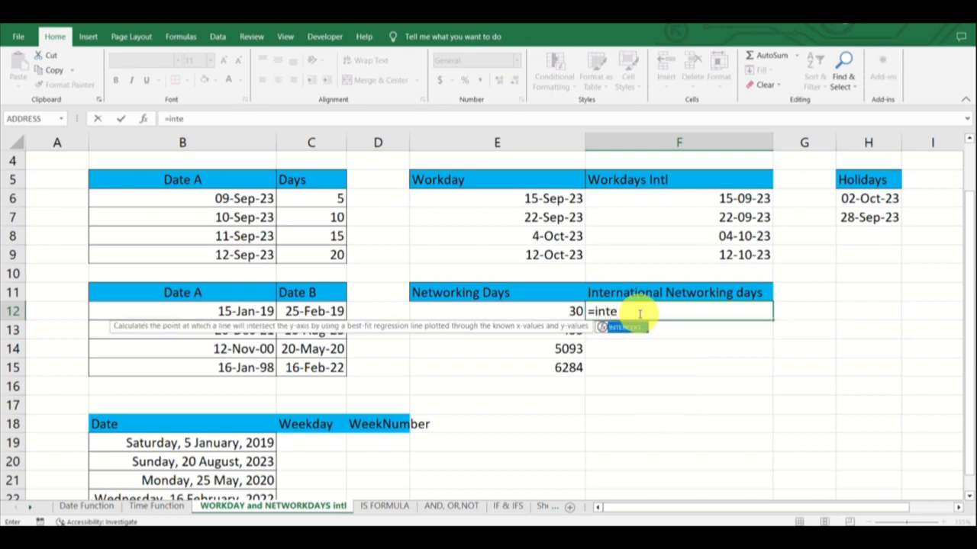
pyautogui.press('BackSpace')
pyautogui.press('BackSpace')
pyautogui.press('BackSpace')
pyautogui.press('BackSpace')
pyautogui.press('BackSpace')
pyautogui.write('n')
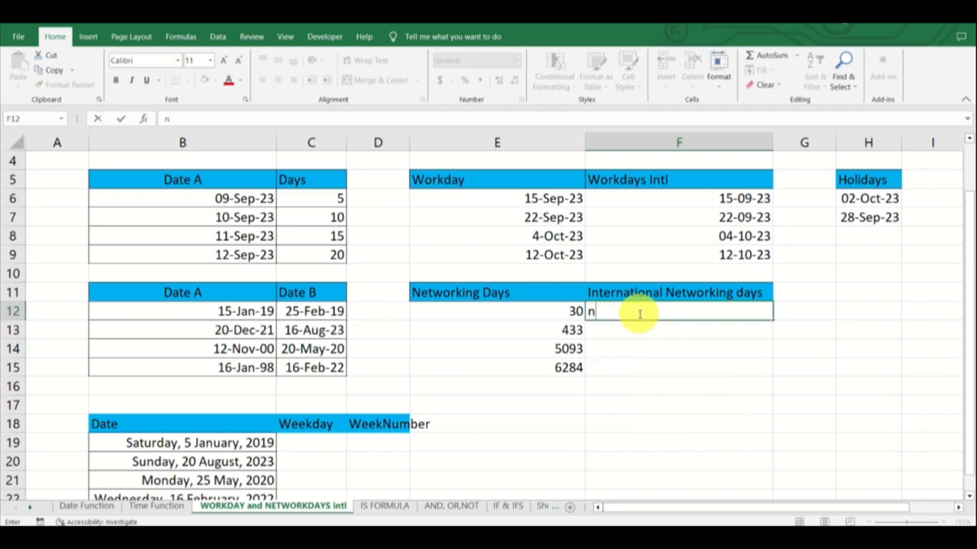
pyautogui.press('BackSpace')
# Enter =NETWORKDAYS.INTL(B12,C12,1,$H$6:$H$7) in cell F12, with Saturday and Sunday as the weekend and the holiday range absolute
pyautogui.write('=net')
pyautogui.press('Down')
pyautogui.press('Tab')
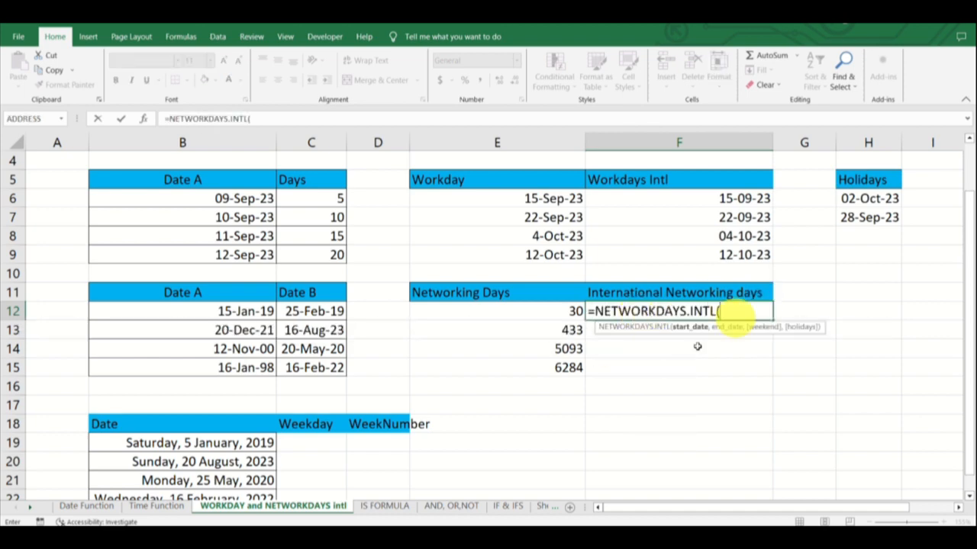
pyautogui.click(186, 313)
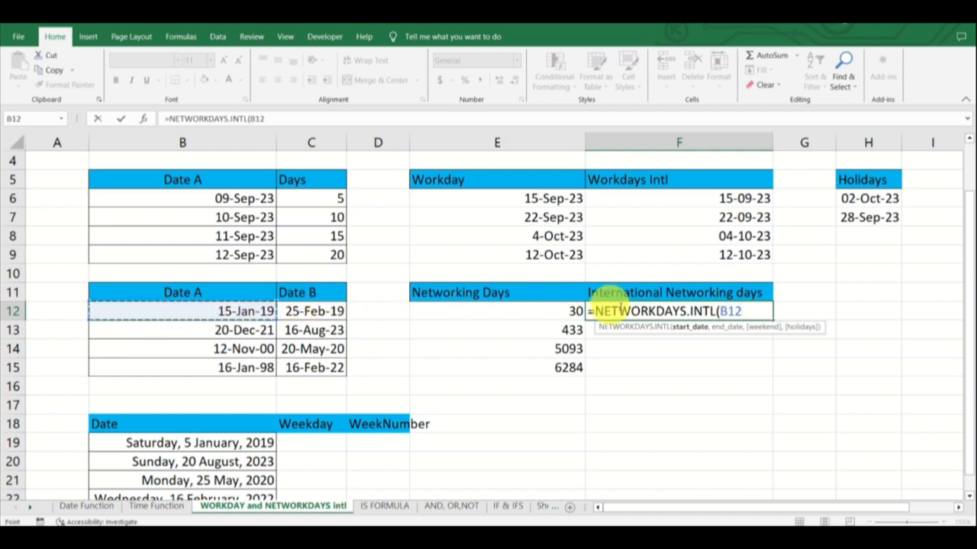
pyautogui.write(',')
pyautogui.click(322, 313)
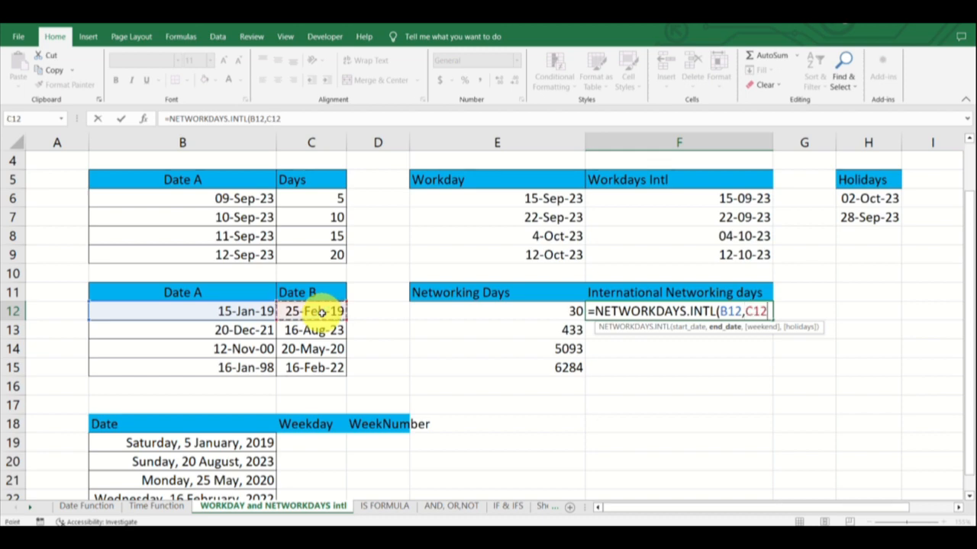
pyautogui.write(',')
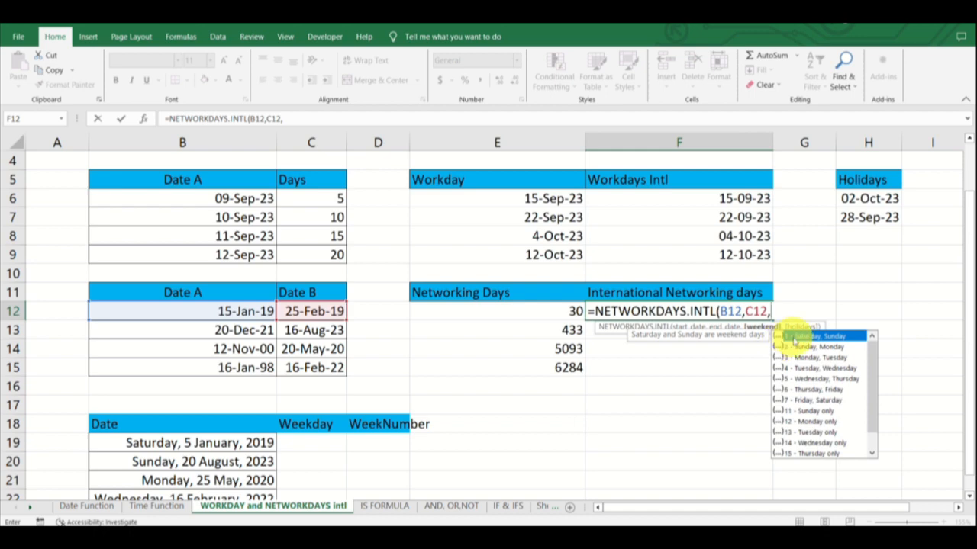
pyautogui.write('1,')
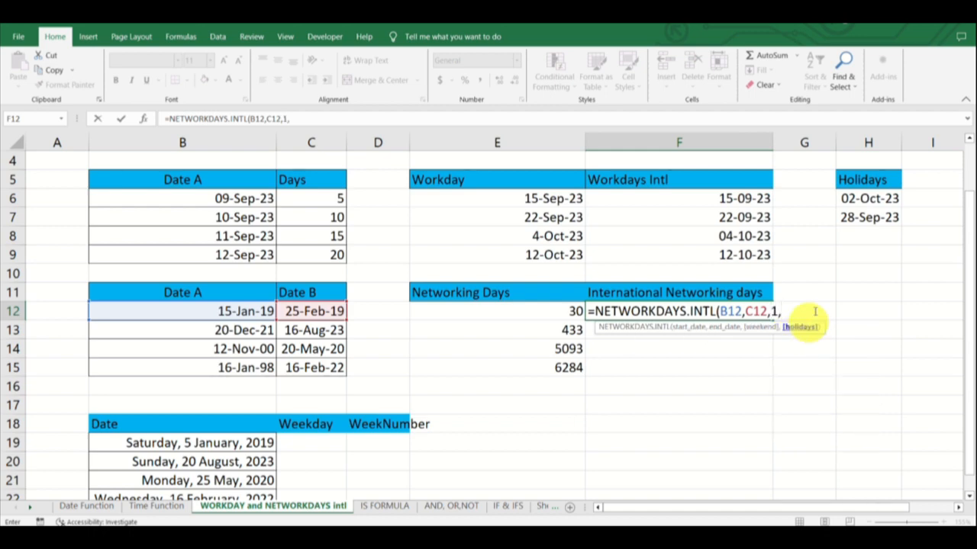
pyautogui.moveTo(849, 198); pyautogui.dragTo(861, 225)
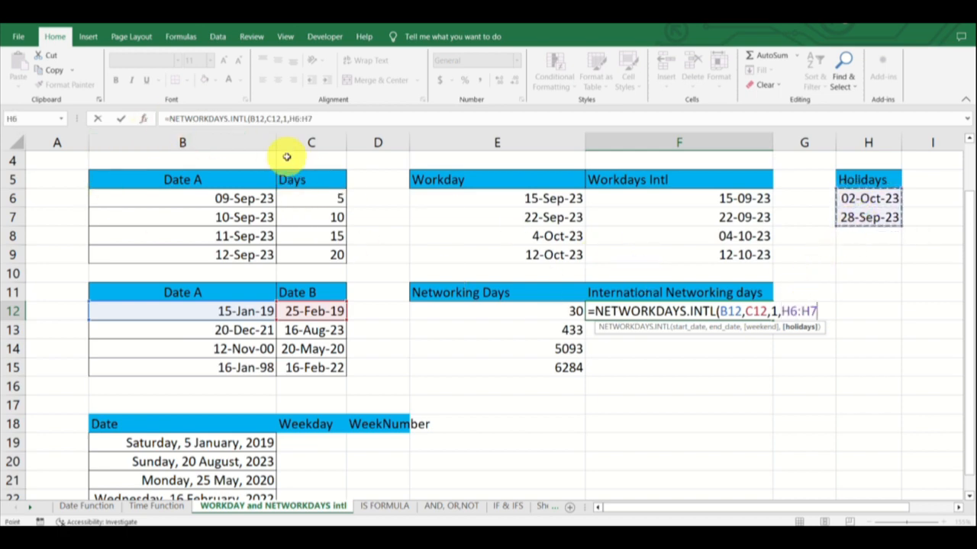
pyautogui.press('F4')
pyautogui.press('Return')
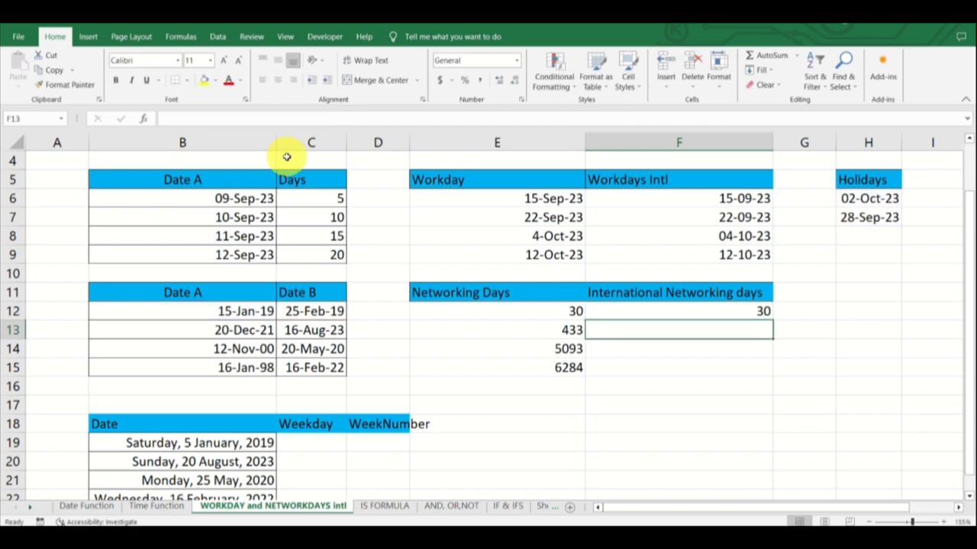
# Fill the NETWORKDAYS.INTL formula with the Saturday and Sunday weekend from F12 down through F15
pyautogui.click(760, 311)
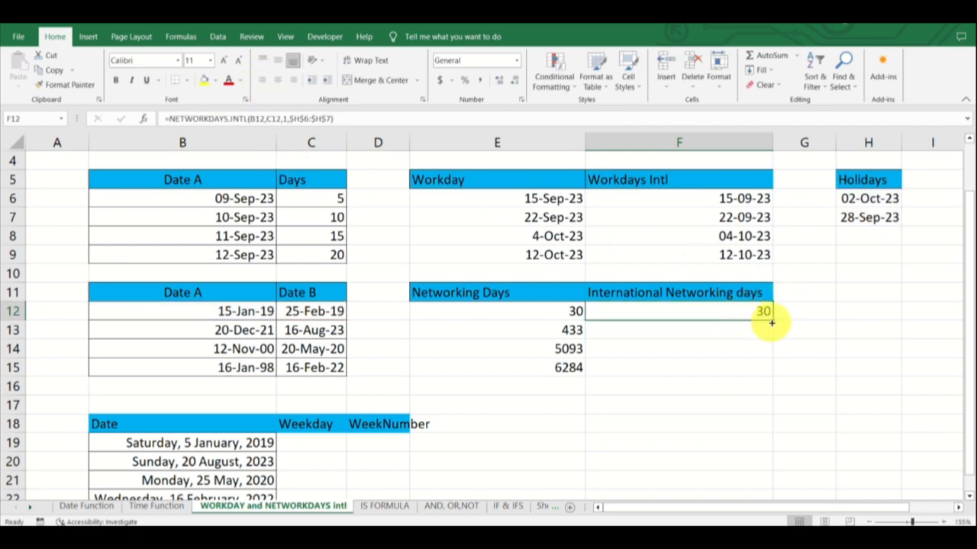
pyautogui.moveTo(772, 320); pyautogui.dragTo(767, 374)
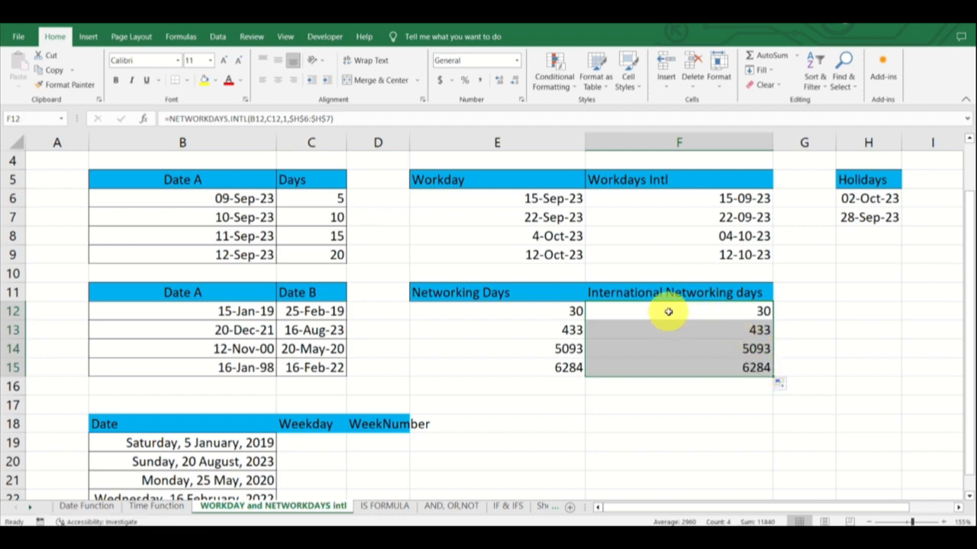
# Change the weekend argument of the F12 formula to 3, Monday and Tuesday, and refill it down through F15
pyautogui.click(667, 311)
pyautogui.doubleClick(668, 312)
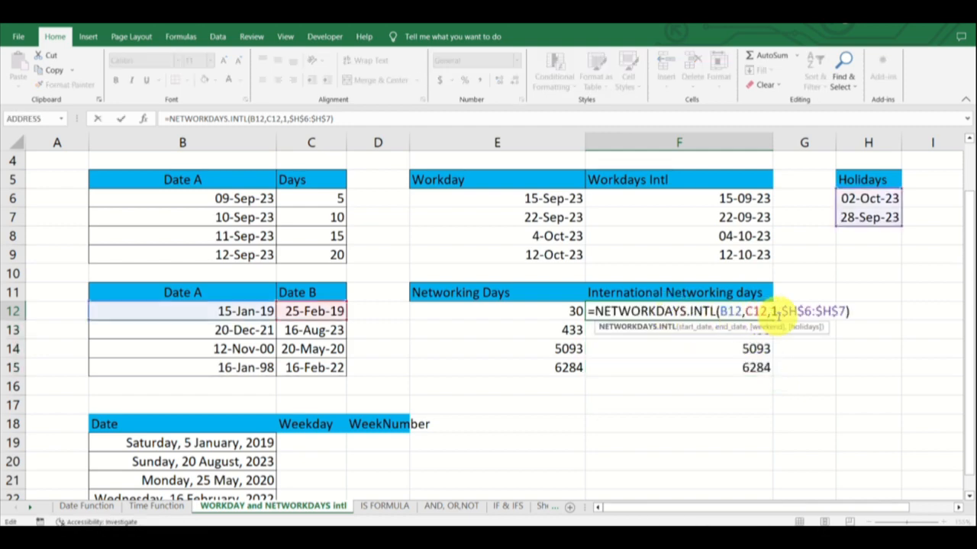
pyautogui.click(775, 311)
pyautogui.press('BackSpace')
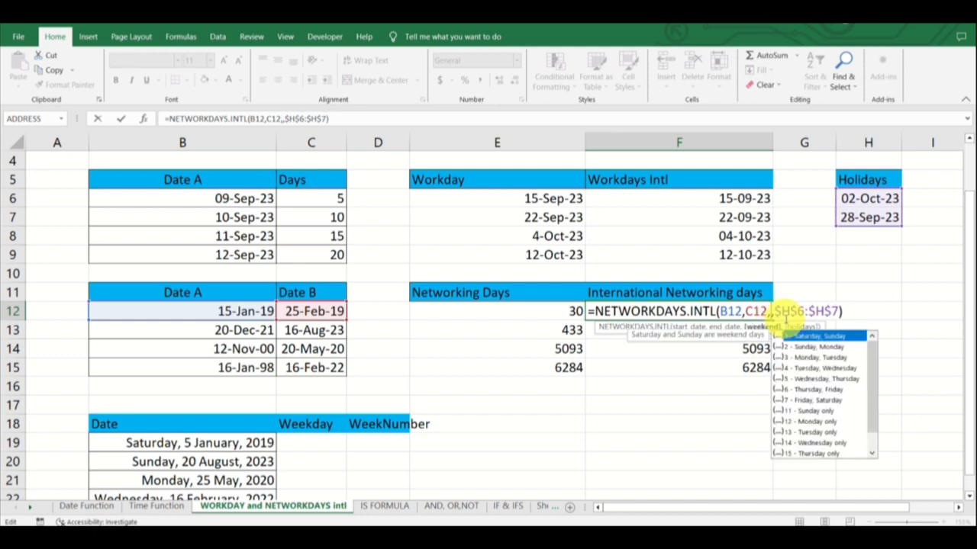
pyautogui.write('3')
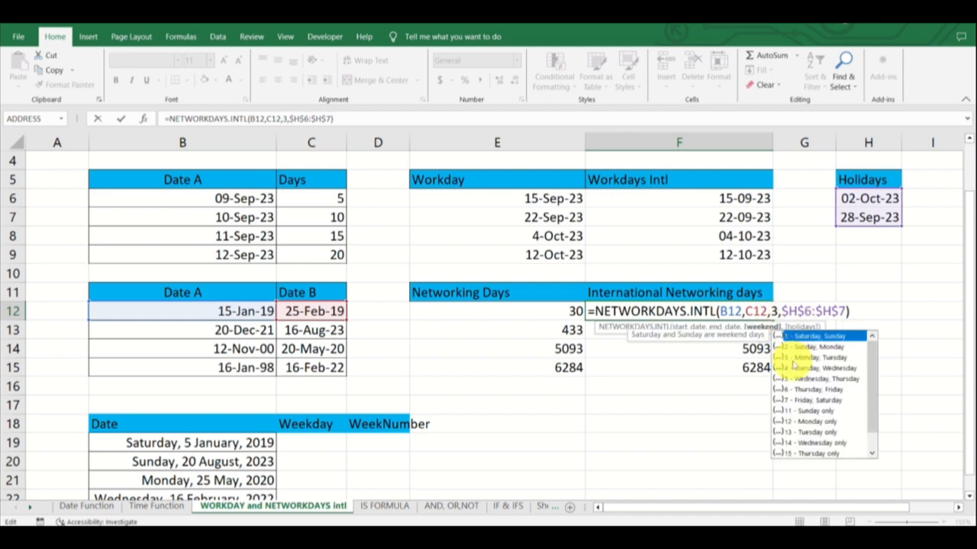
pyautogui.press('Return')
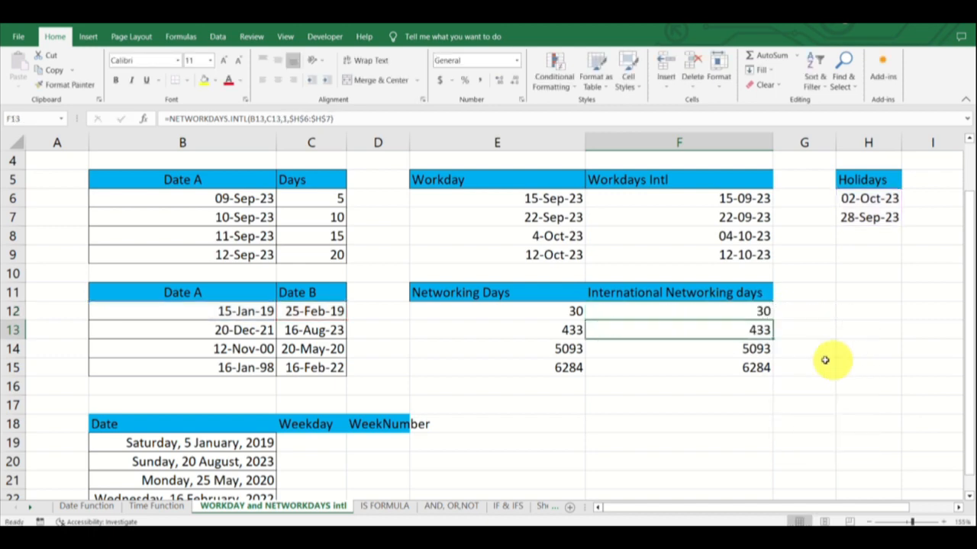
pyautogui.click(749, 316)
pyautogui.moveTo(770, 321); pyautogui.dragTo(771, 374)
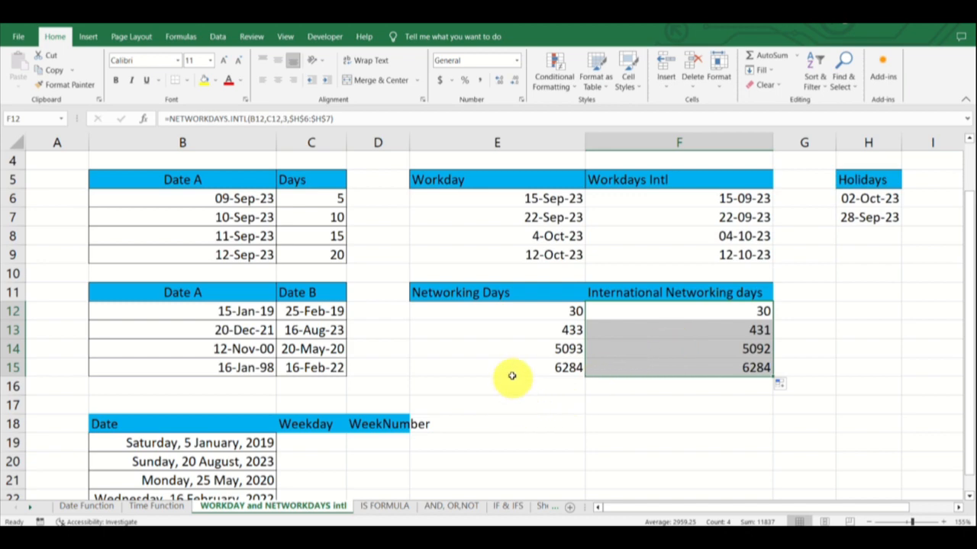
# Format the dates in B19:B22 with the 14 March 2012 date type that omits the weekday name
pyautogui.scroll(-2, 510, 372)
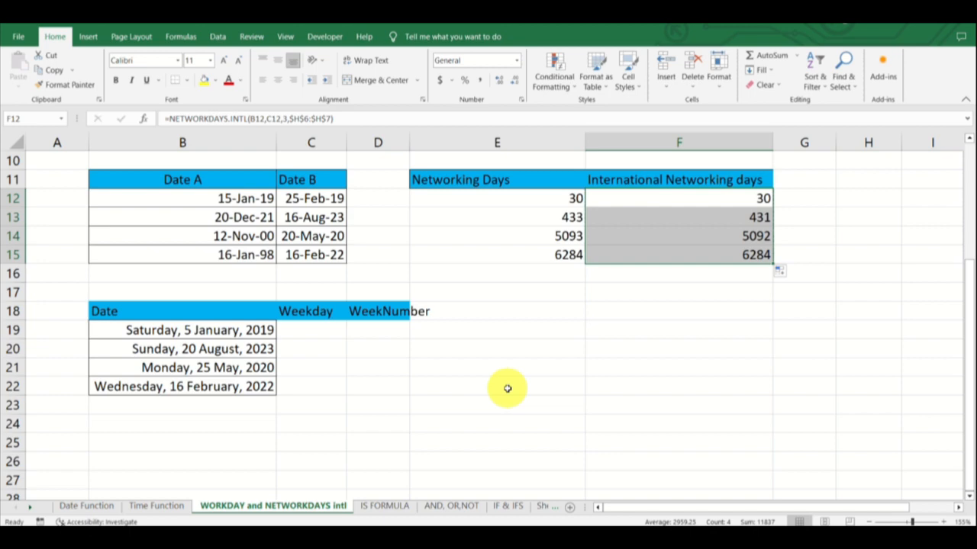
pyautogui.click(229, 335)
pyautogui.moveTo(239, 349); pyautogui.dragTo(261, 375)
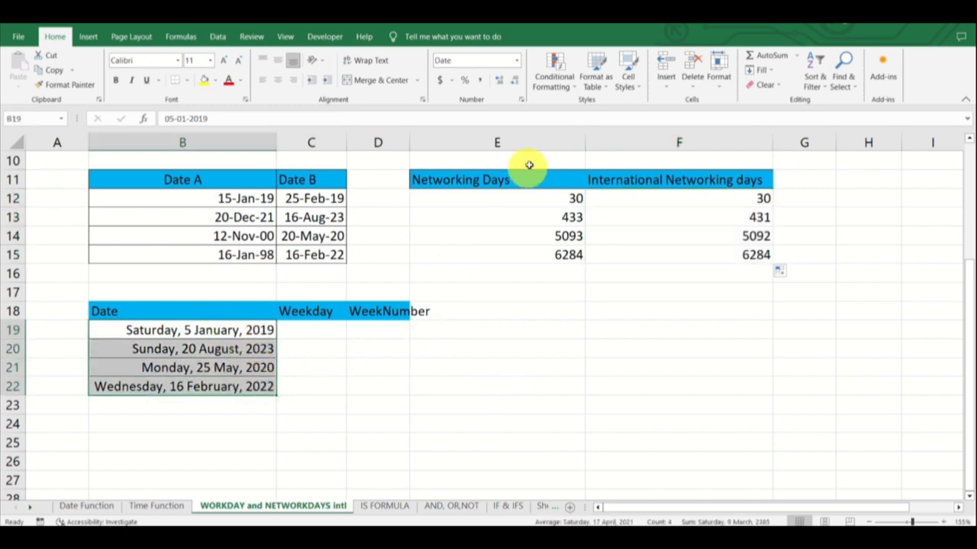
pyautogui.click(522, 99)
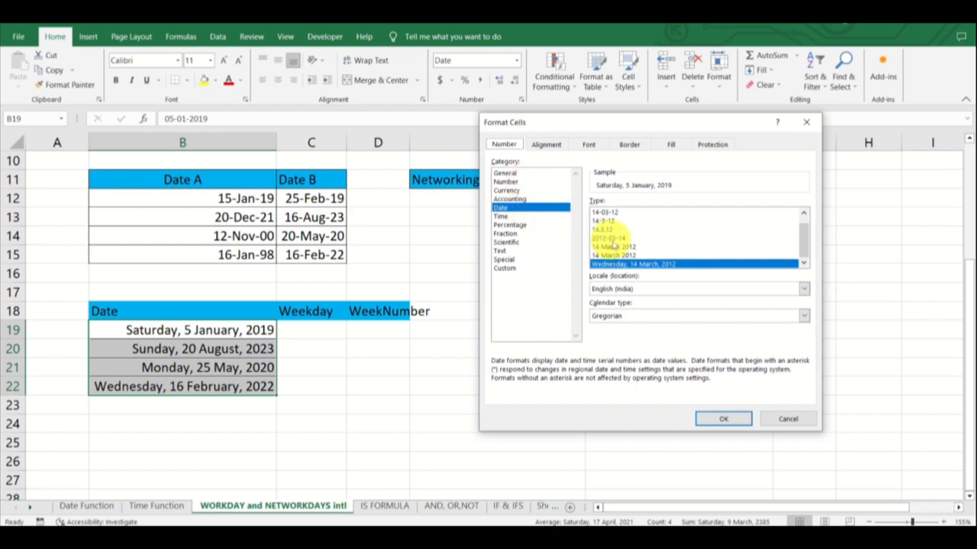
pyautogui.scroll(1, 628, 238)
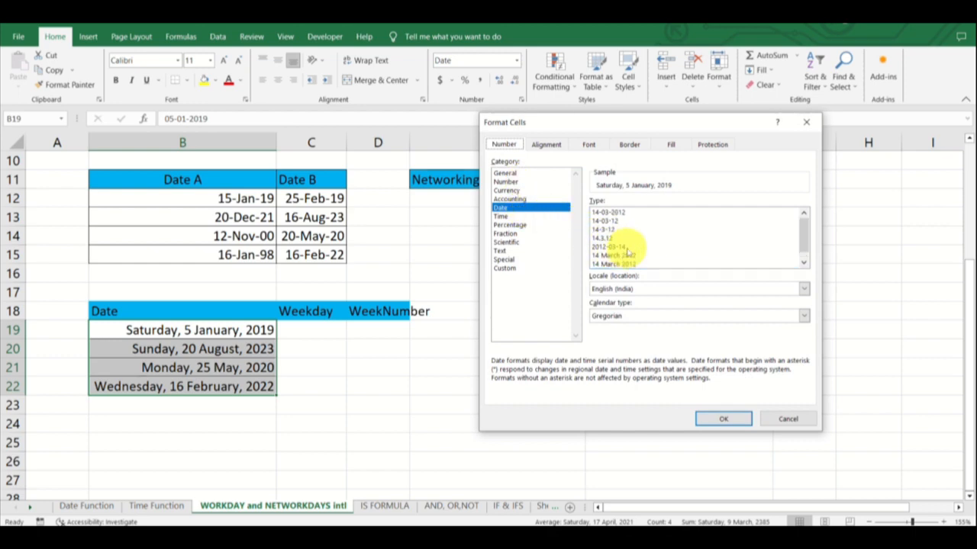
pyautogui.scroll(-1, 629, 239)
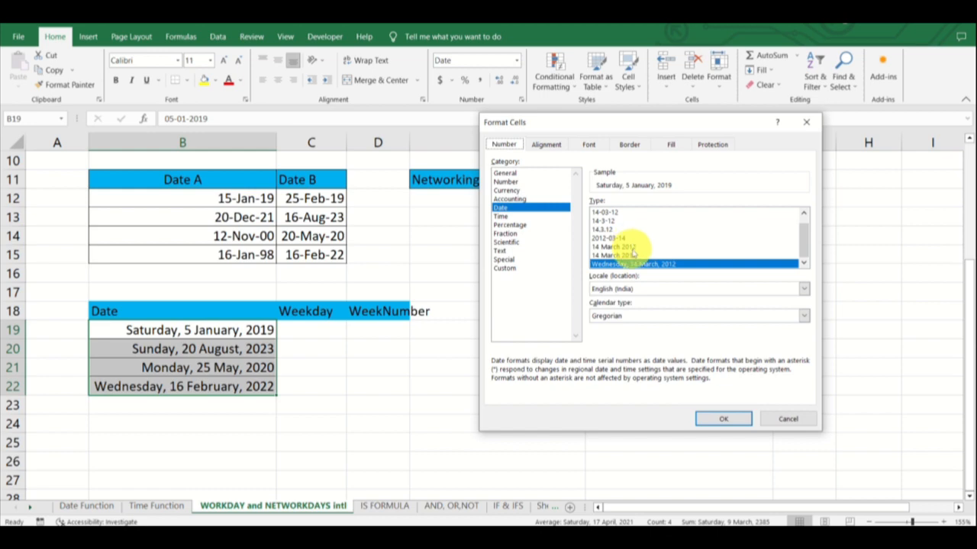
pyautogui.click(629, 247)
pyautogui.click(724, 419)
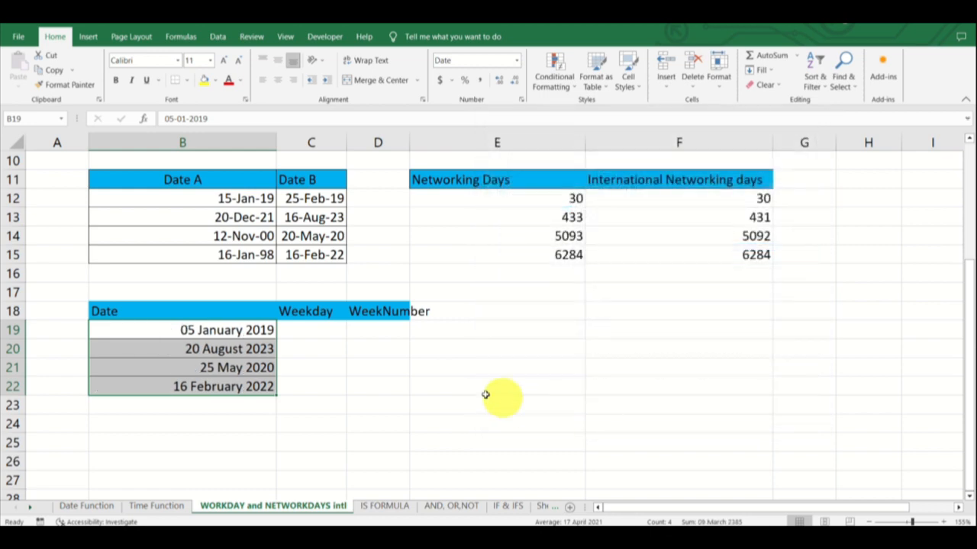
# Enter =WEEKDAY(B19,2) in cell C19, numbering the days from Monday as 1 through Sunday as 7
pyautogui.click(312, 332)
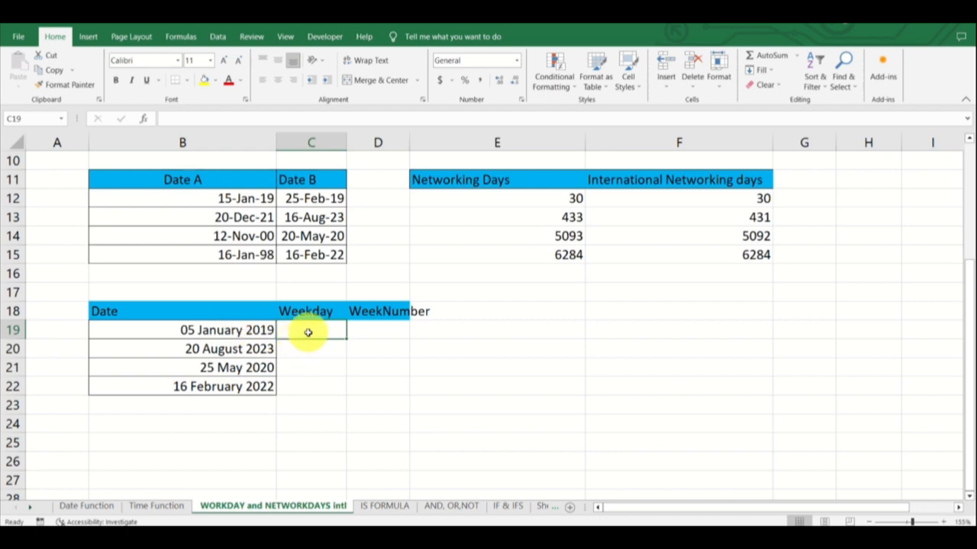
pyautogui.write('=wee')
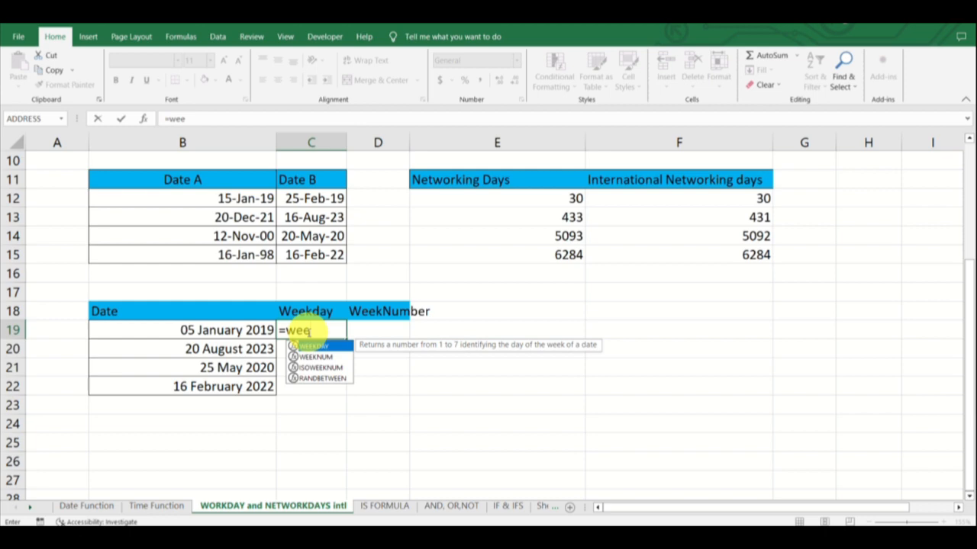
pyautogui.press('Tab')
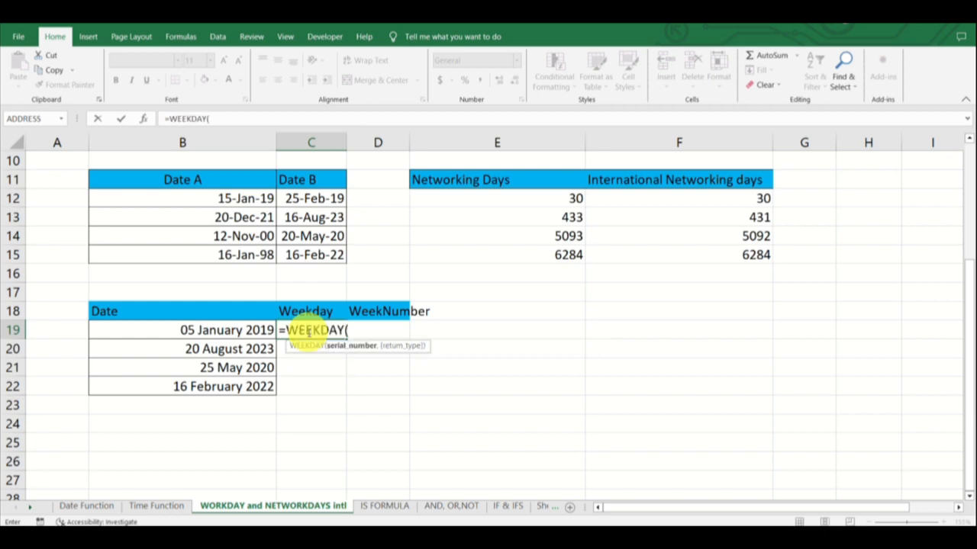
pyautogui.click(255, 328)
pyautogui.write(',2')
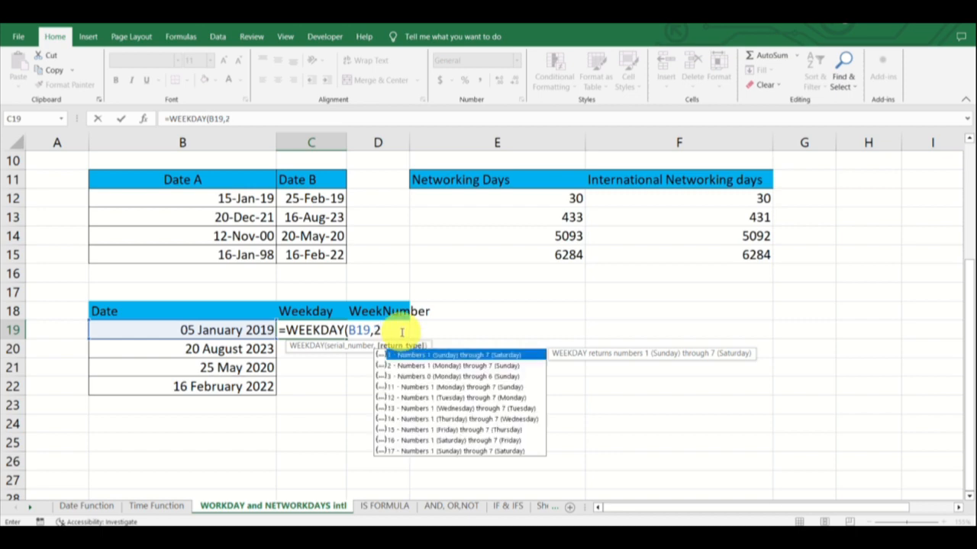
pyautogui.press('Return')
# Fill the WEEKDAY formula from C19 down through C22 and check the filled cells
pyautogui.click(320, 328)
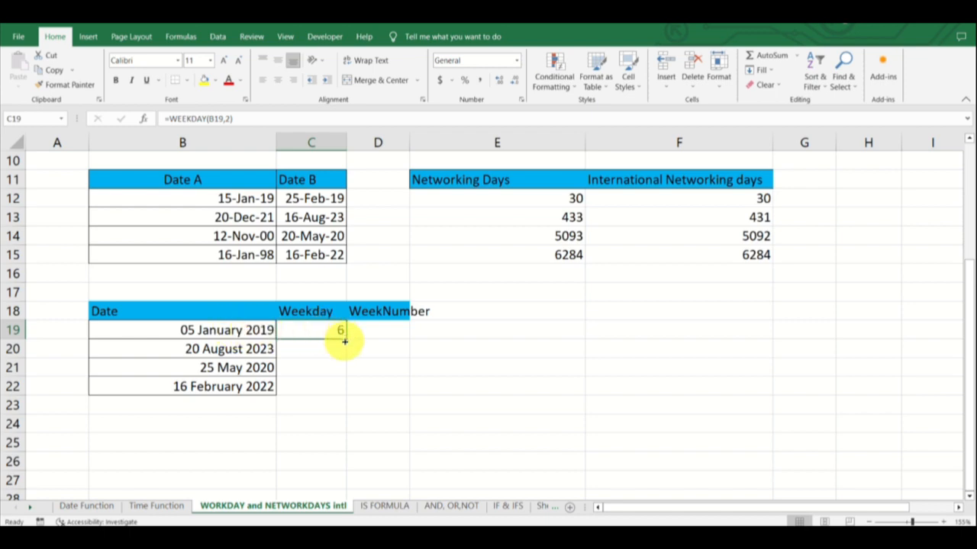
pyautogui.moveTo(345, 337); pyautogui.dragTo(349, 390)
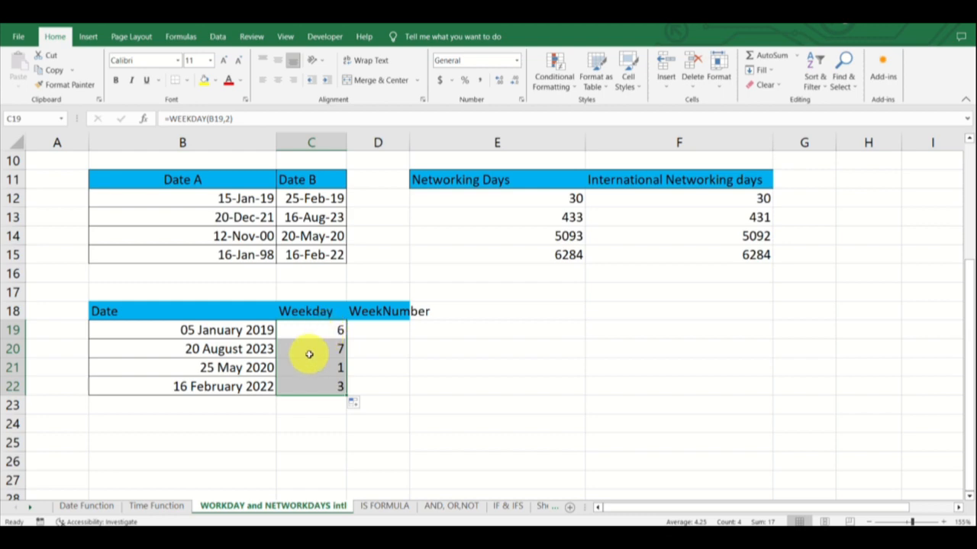
pyautogui.click(309, 351)
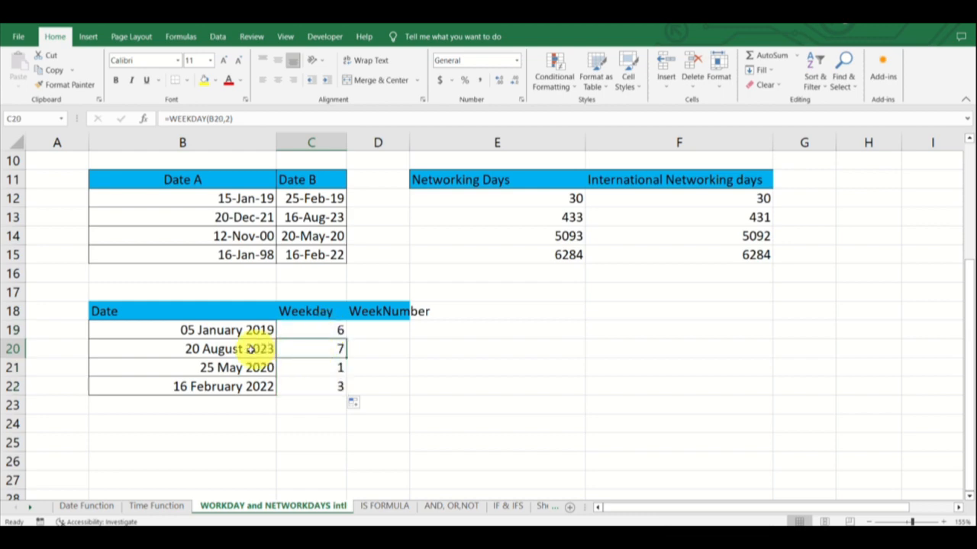
pyautogui.click(318, 371)
pyautogui.click(326, 330)
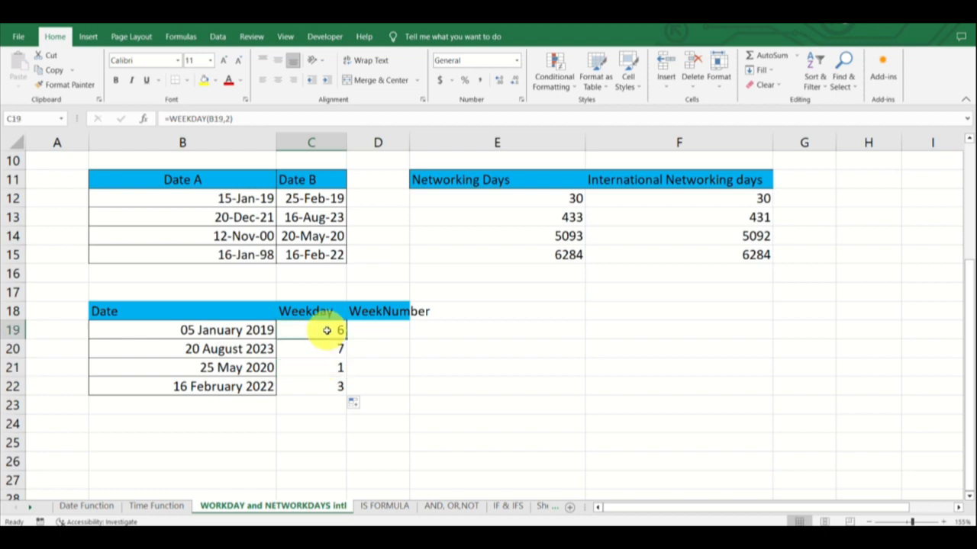
# Enter =WEEKNUM(B19,2) in cell D19, with weeks beginning on Monday, and fill it down through D22
pyautogui.click(365, 329)
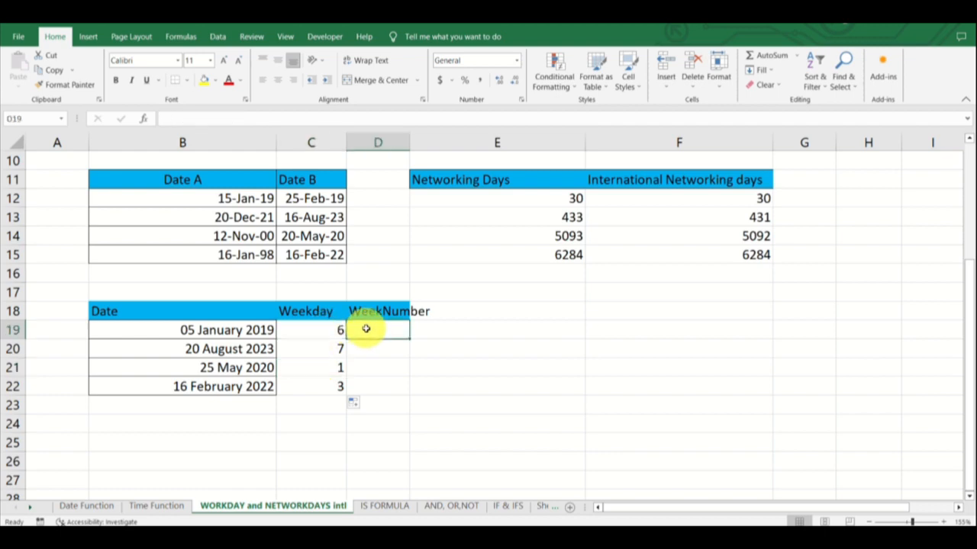
pyautogui.write('=wee')
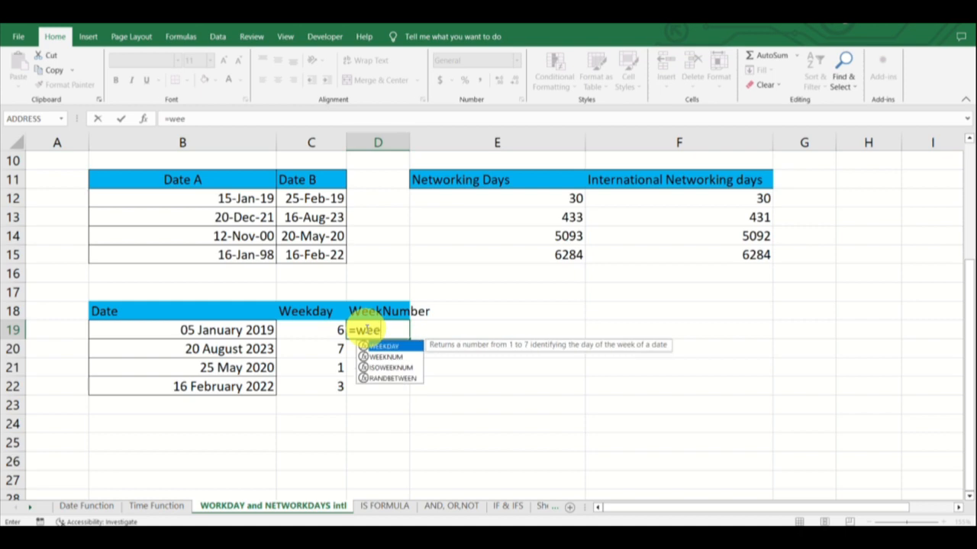
pyautogui.press('Down')
pyautogui.press('Tab')
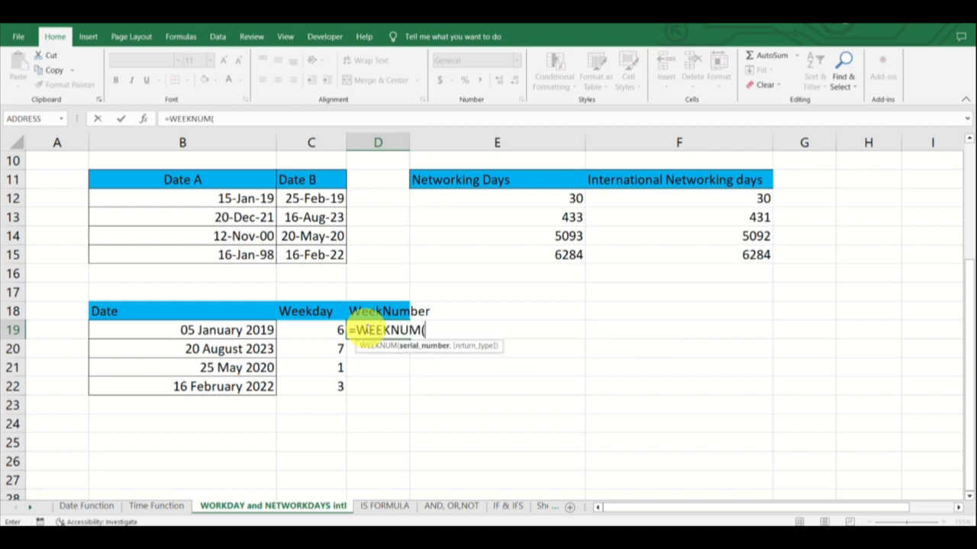
pyautogui.click(260, 333)
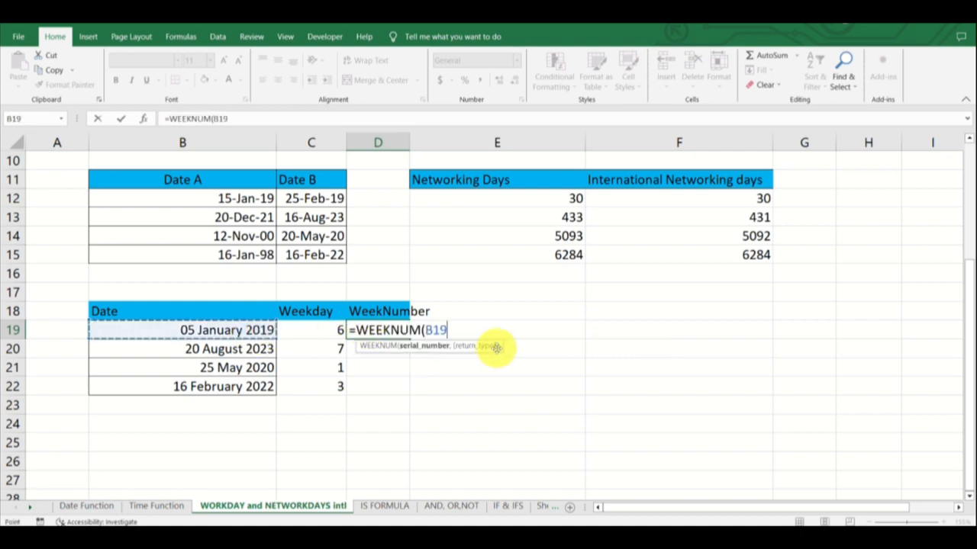
pyautogui.write(',')
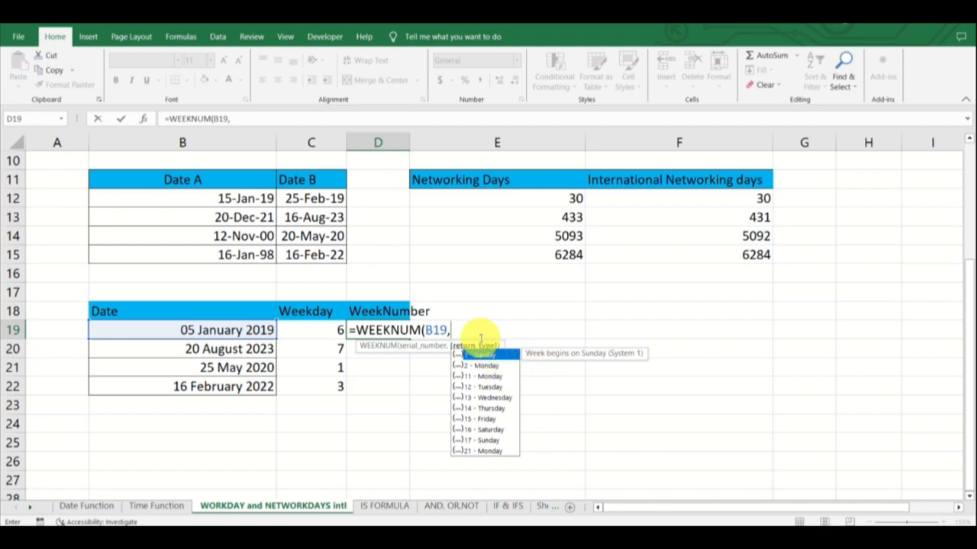
pyautogui.write('2')
pyautogui.press('Return')
pyautogui.click(389, 330)
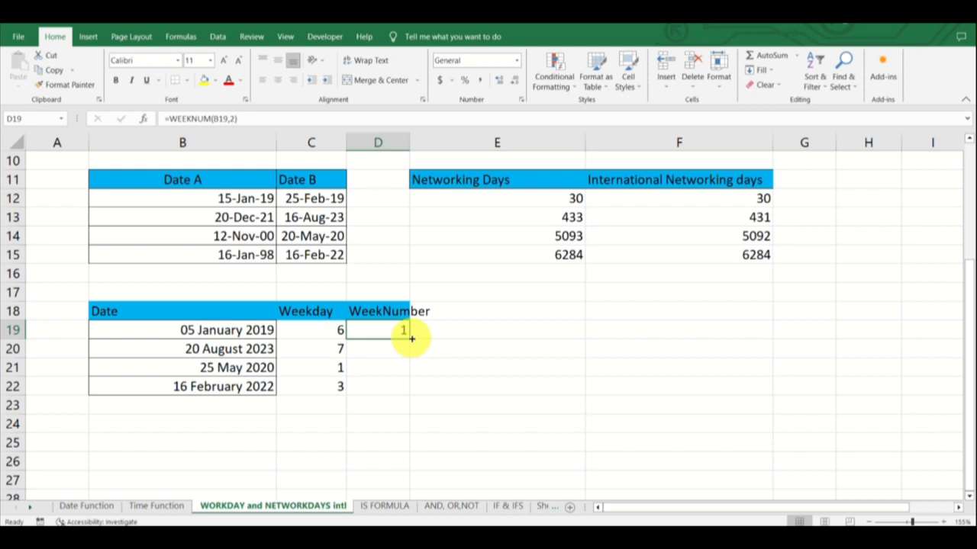
pyautogui.moveTo(405, 341); pyautogui.dragTo(405, 393)
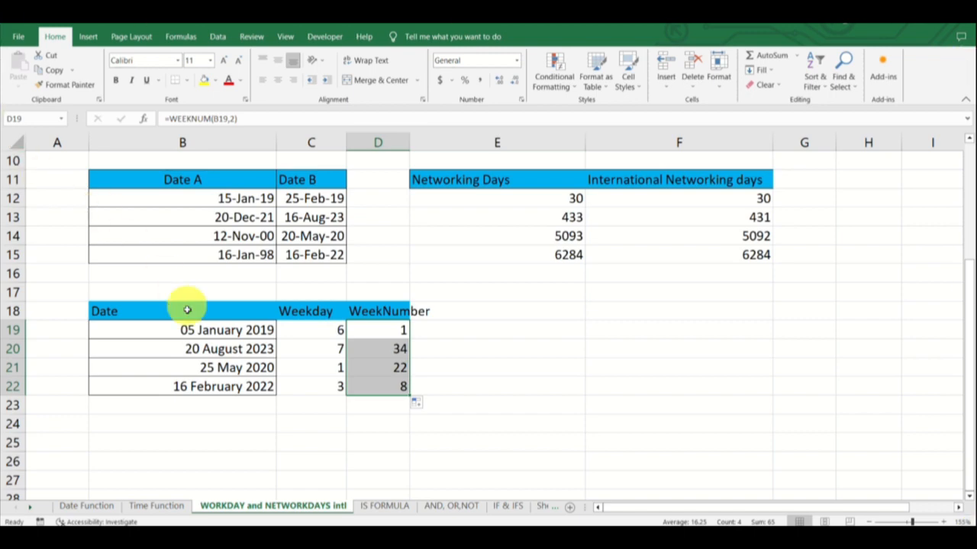
# Format the dates in B19:B22 with the Wednesday, 14 March, 2012 date type so the day names show
pyautogui.moveTo(174, 331); pyautogui.dragTo(201, 386)
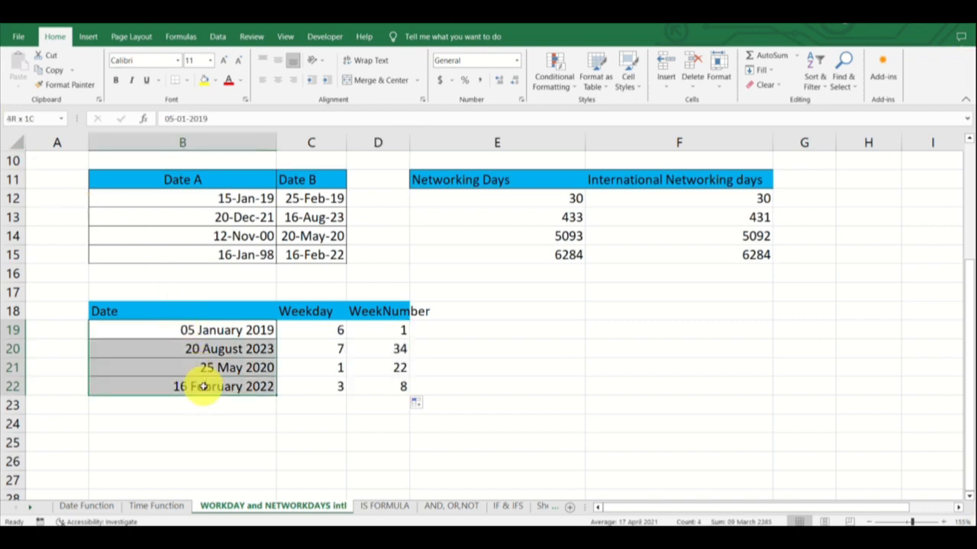
pyautogui.click(520, 105)
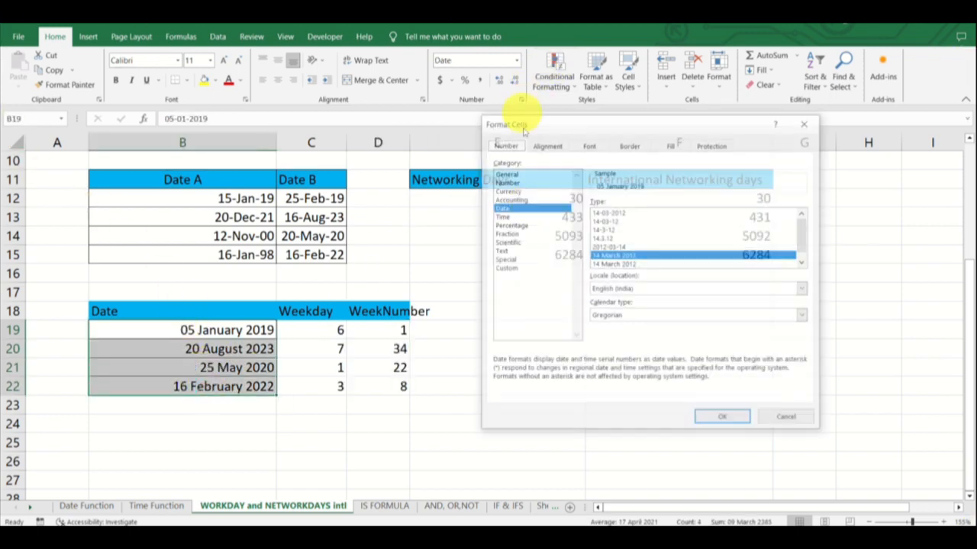
pyautogui.scroll(-1, 705, 242)
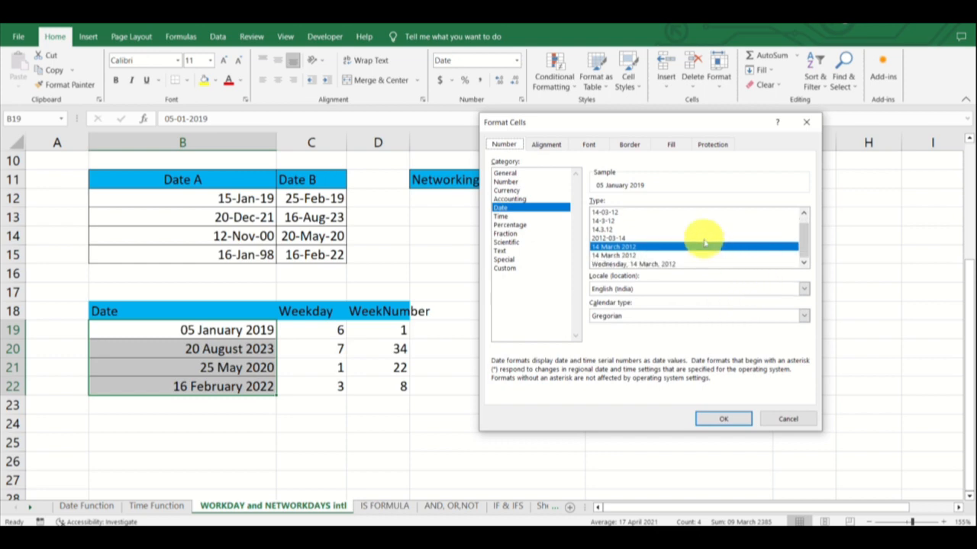
pyautogui.click(661, 264)
pyautogui.click(709, 418)
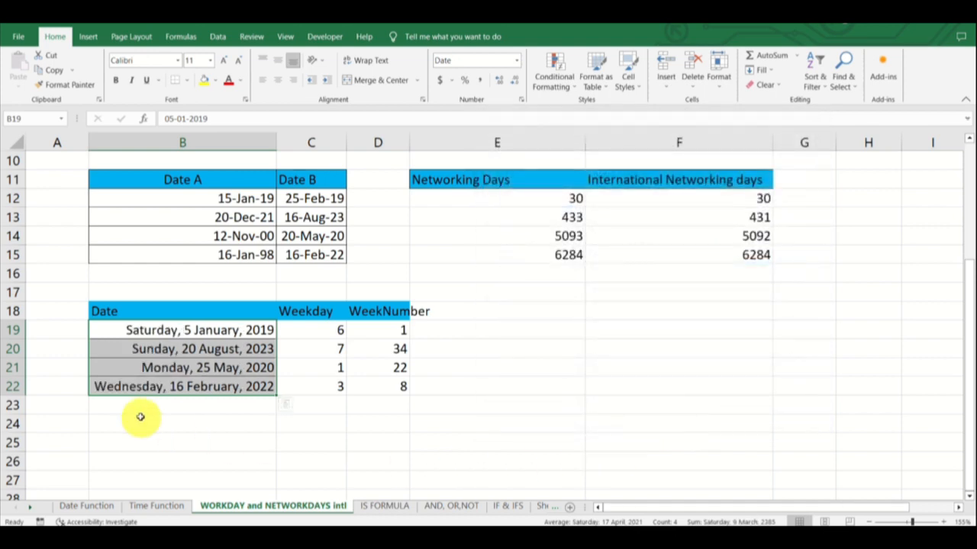
# Compare the weekday numbers in C19:C22 with the day names of the dates in B19:B22
pyautogui.click(159, 369)
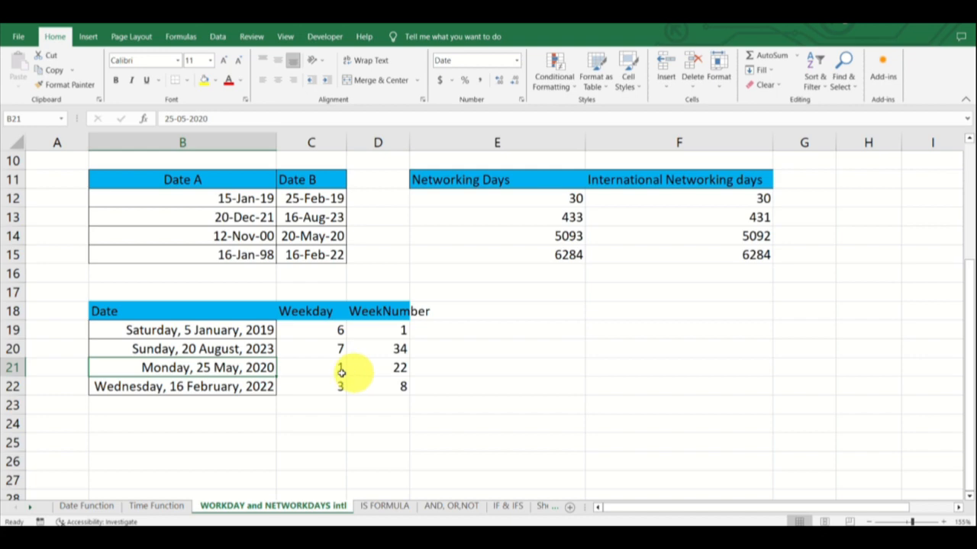
pyautogui.click(305, 372)
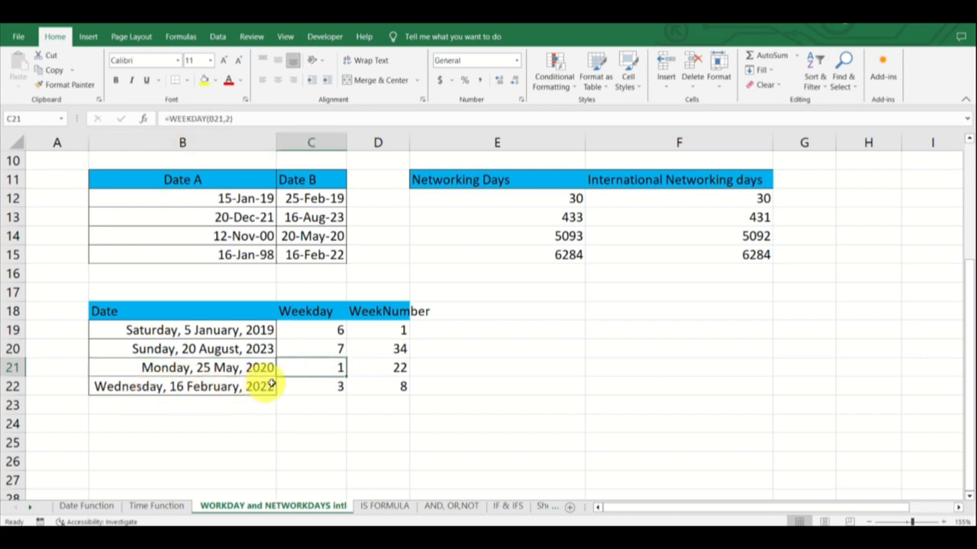
pyautogui.click(307, 390)
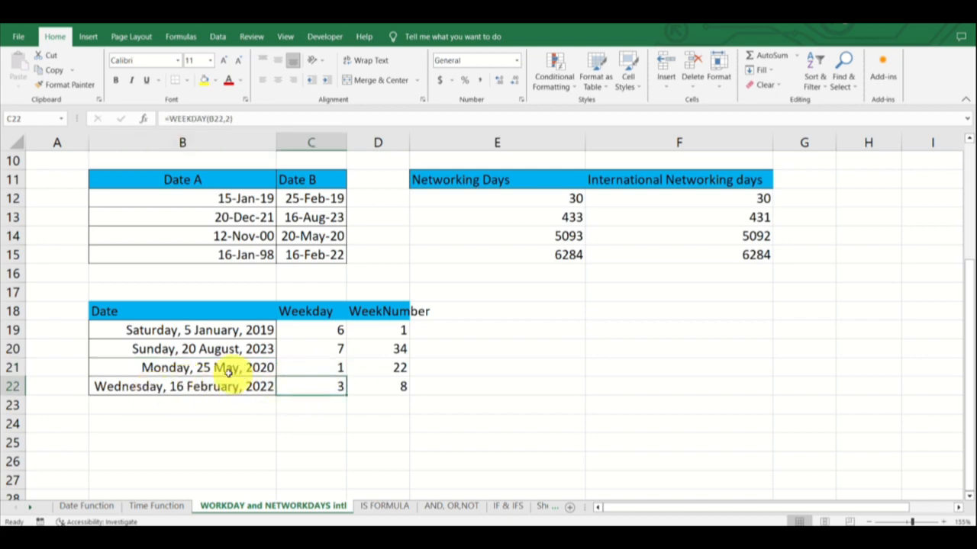
pyautogui.click(159, 349)
pyautogui.click(319, 350)
pyautogui.click(300, 329)
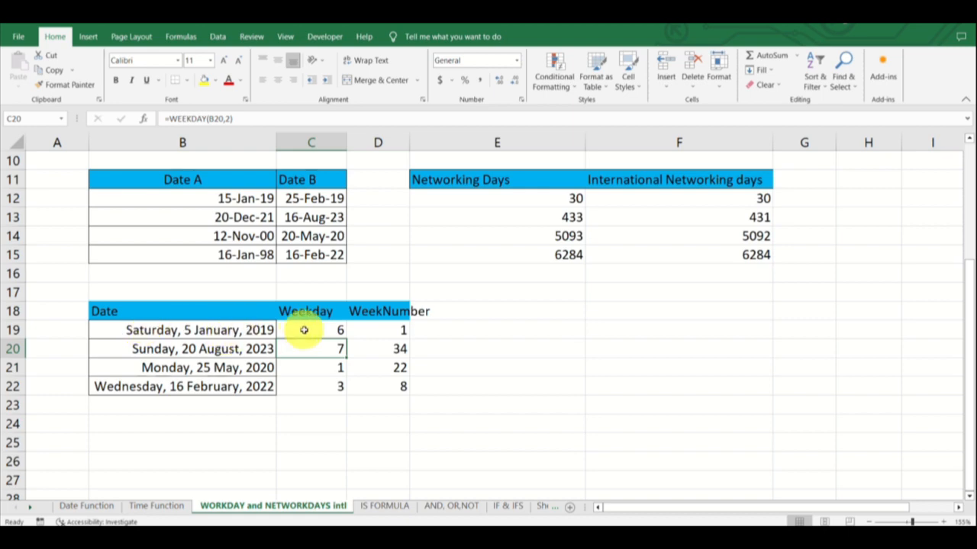
pyautogui.scroll(3, 419, 337)
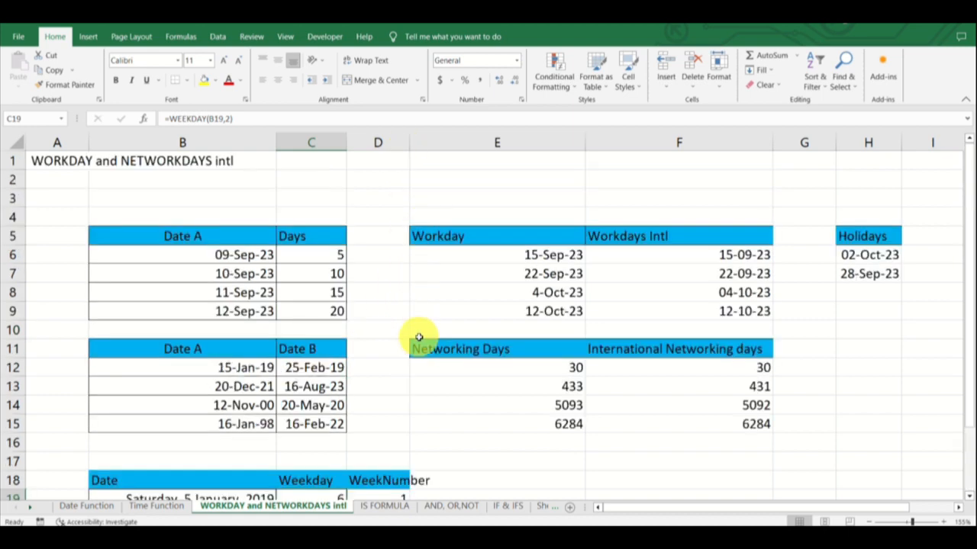